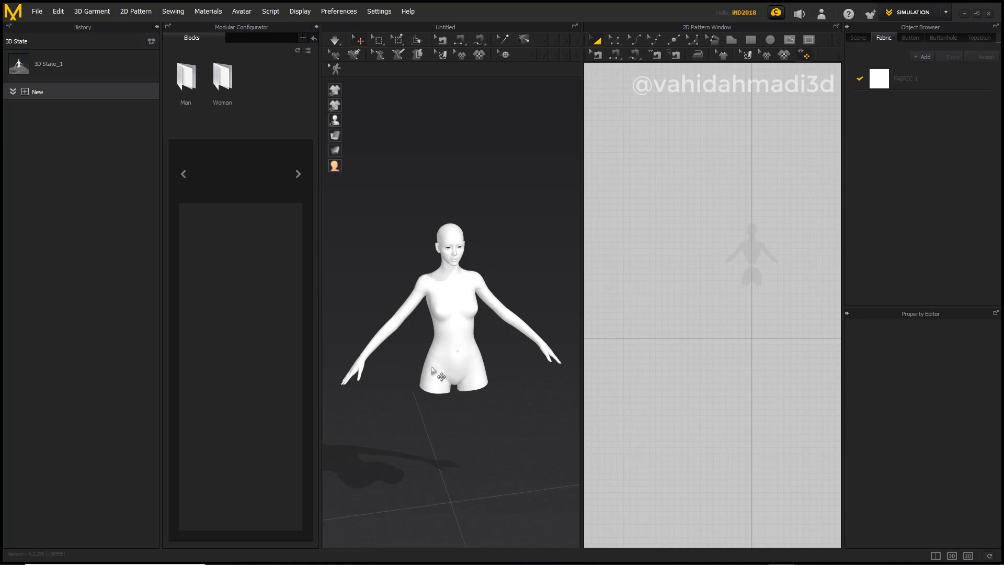
- Locate the display option that shows the Modular Configurator window
{"action": "left_click", "coordinate": [342, 11]}
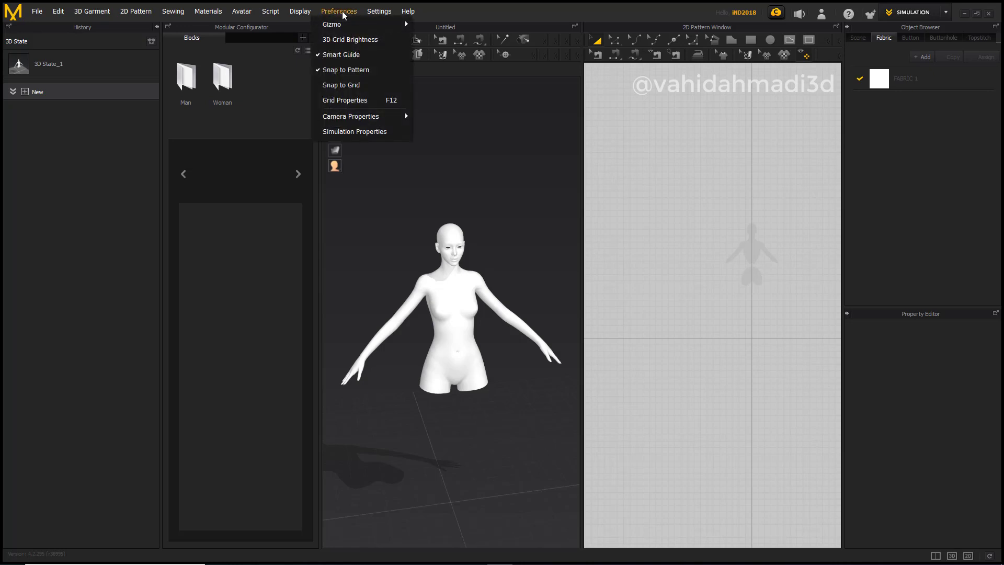
{"action": "mouse_move", "coordinate": [301, 11]}
{"action": "mouse_move", "coordinate": [329, 116]}
{"action": "mouse_move", "coordinate": [337, 244]}
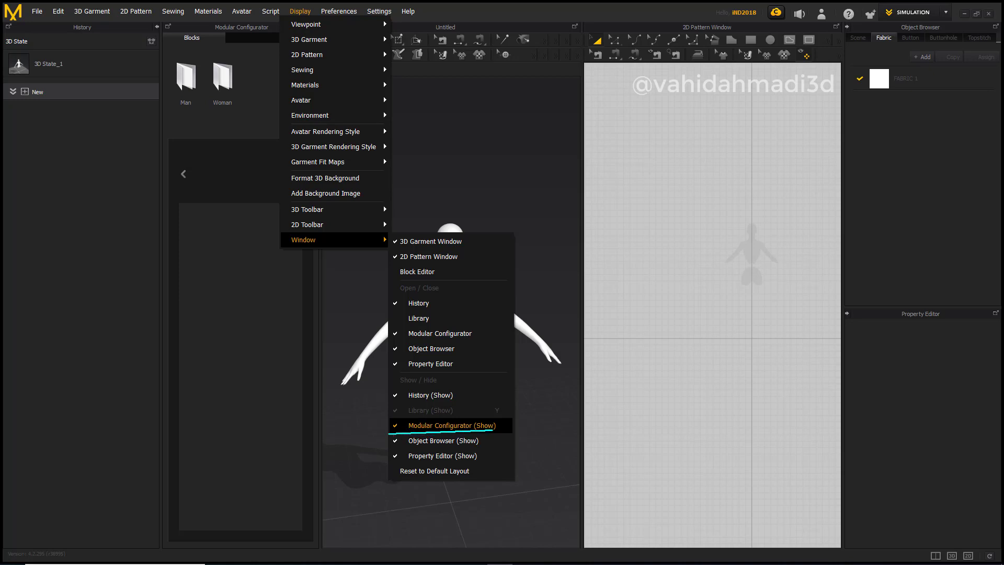
{"action": "left_click", "coordinate": [413, 426]}
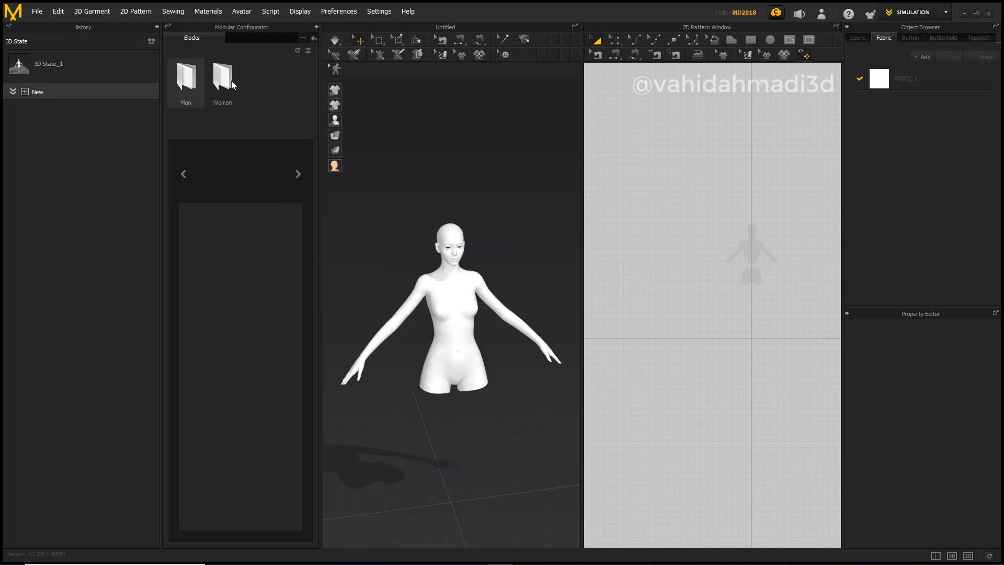
- Examine the garment styles available in the women's Jackets, Polos and Shirts block folders
{"action": "left_click_drag", "start_coordinate": [168, 121], "coordinate": [256, 122]}
{"action": "double_click", "coordinate": [231, 83]}
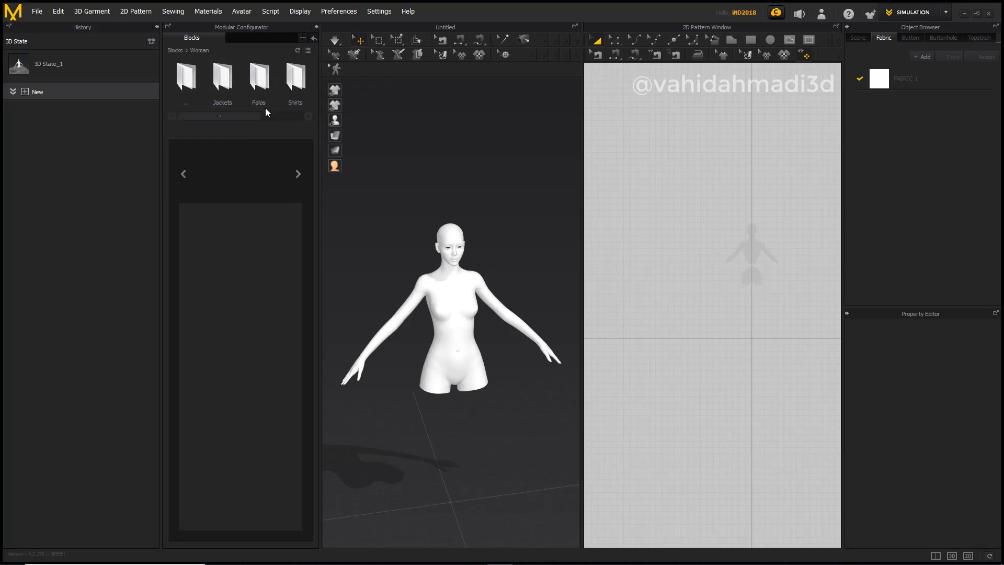
{"action": "double_click", "coordinate": [230, 96]}
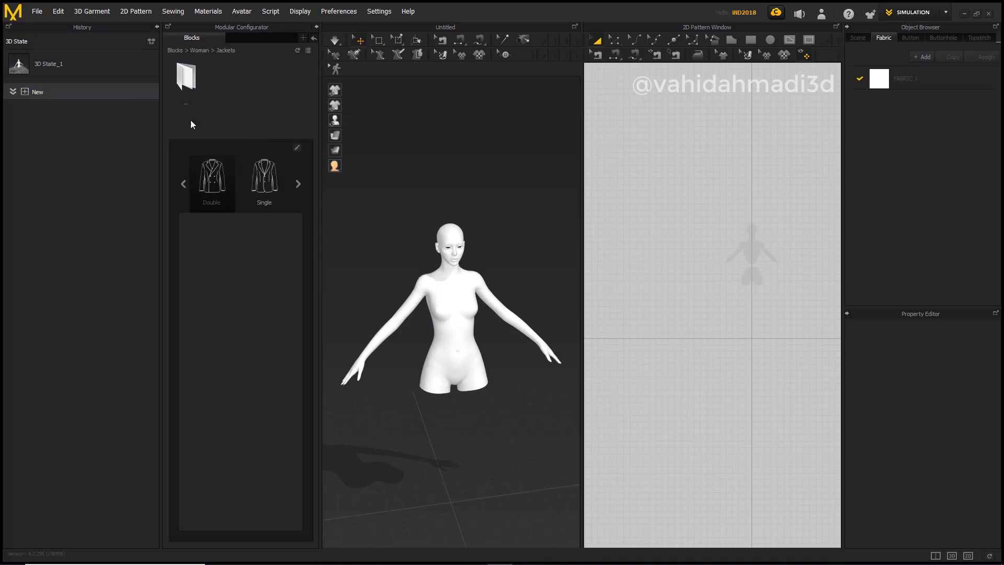
{"action": "double_click", "coordinate": [186, 78]}
{"action": "double_click", "coordinate": [260, 82]}
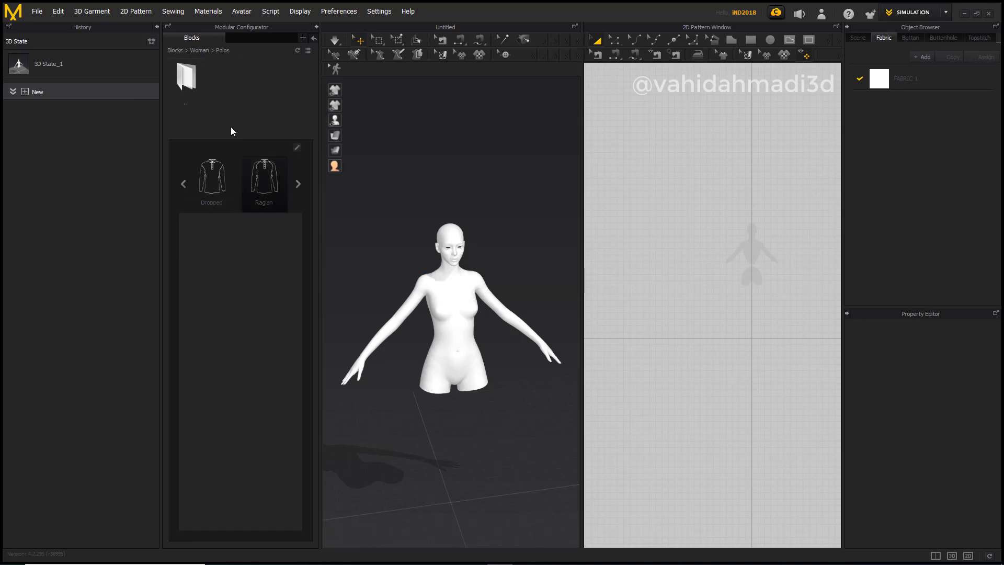
{"action": "double_click", "coordinate": [187, 88]}
{"action": "double_click", "coordinate": [302, 89]}
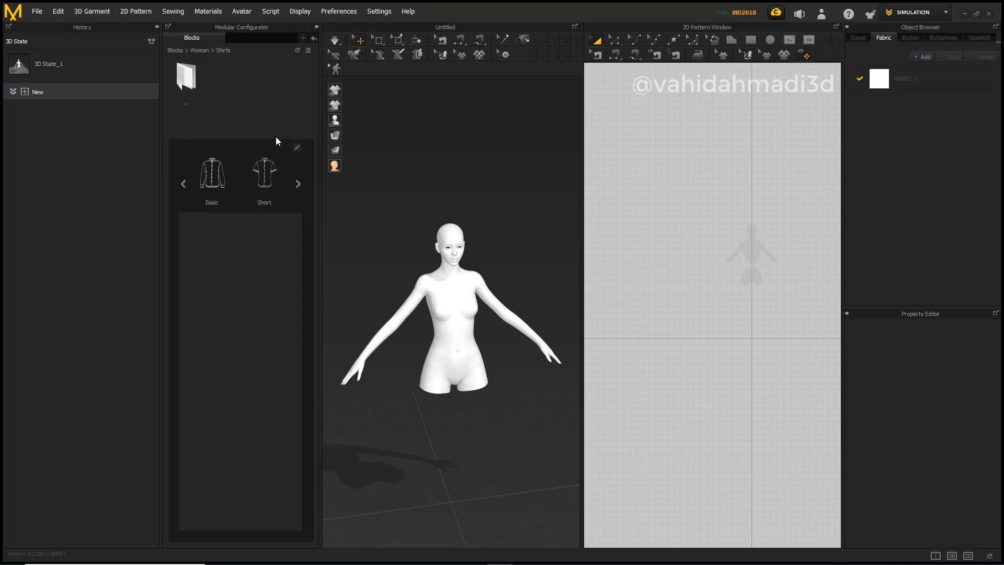
{"action": "double_click", "coordinate": [185, 88]}
- Load the Single jacket style from the women's Jackets blocks and add its second front body block
{"action": "double_click", "coordinate": [231, 92]}
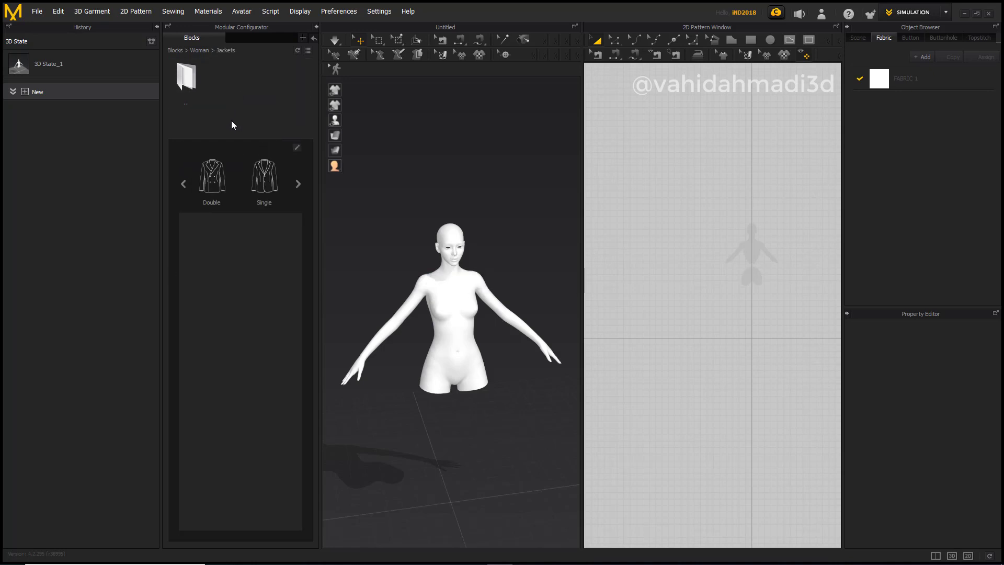
{"action": "left_click", "coordinate": [271, 194]}
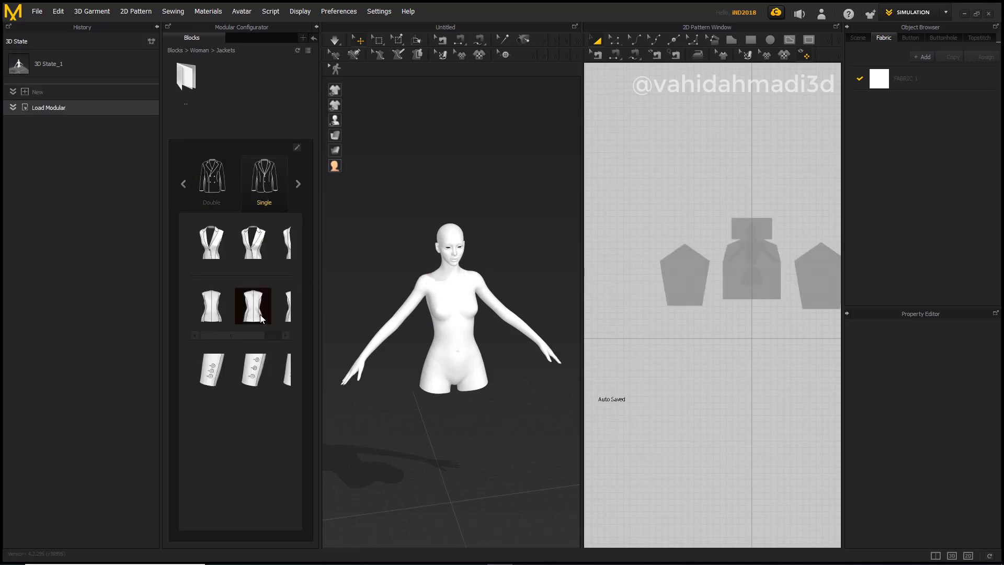
{"action": "right_click_drag", "start_coordinate": [466, 278], "coordinate": [465, 326]}
{"action": "scroll", "coordinate": [466, 327], "scroll_direction": "up", "scroll_amount": 1}
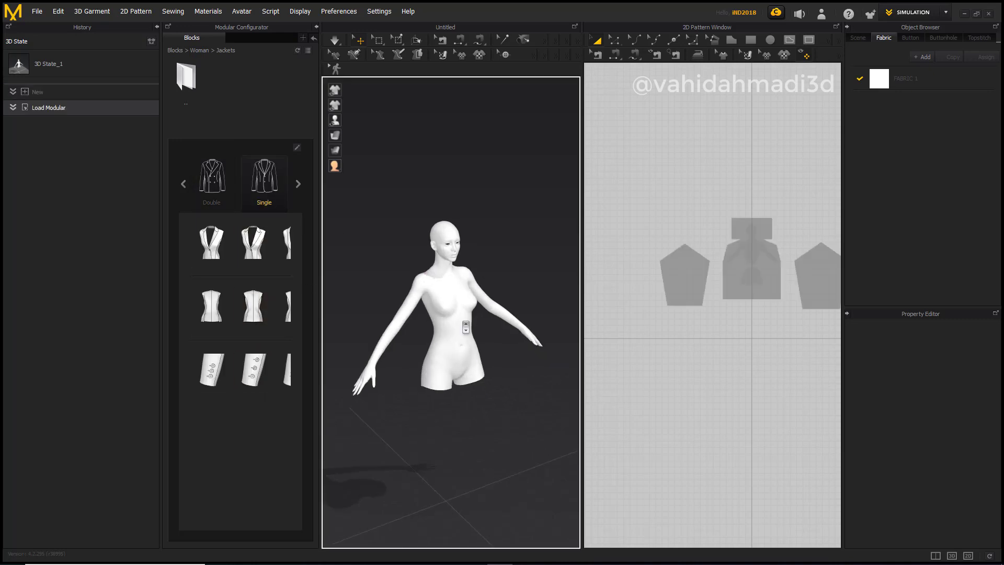
{"action": "scroll", "coordinate": [466, 327], "scroll_direction": "up", "scroll_amount": 2}
{"action": "left_click", "coordinate": [257, 260]}
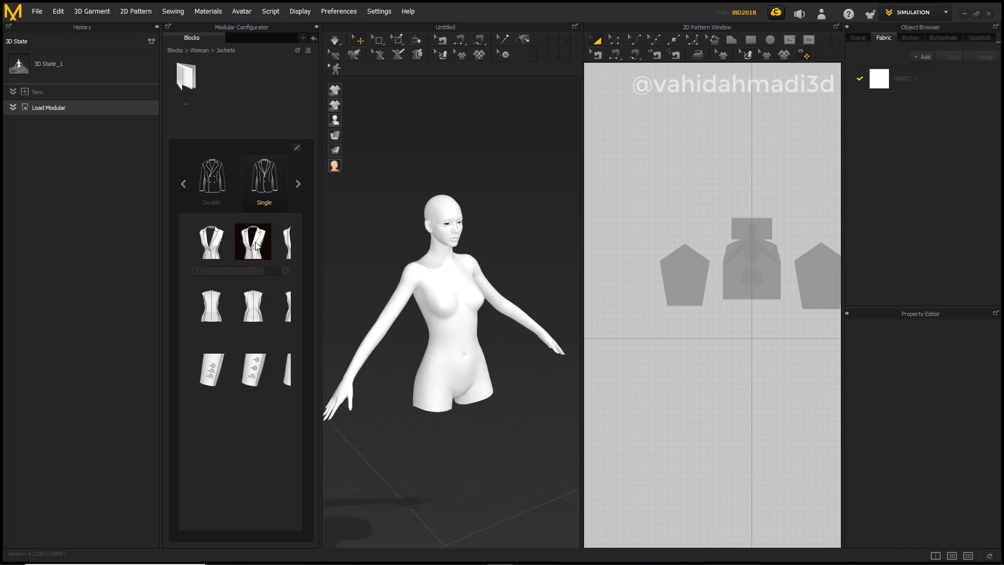
{"action": "left_click", "coordinate": [256, 246]}
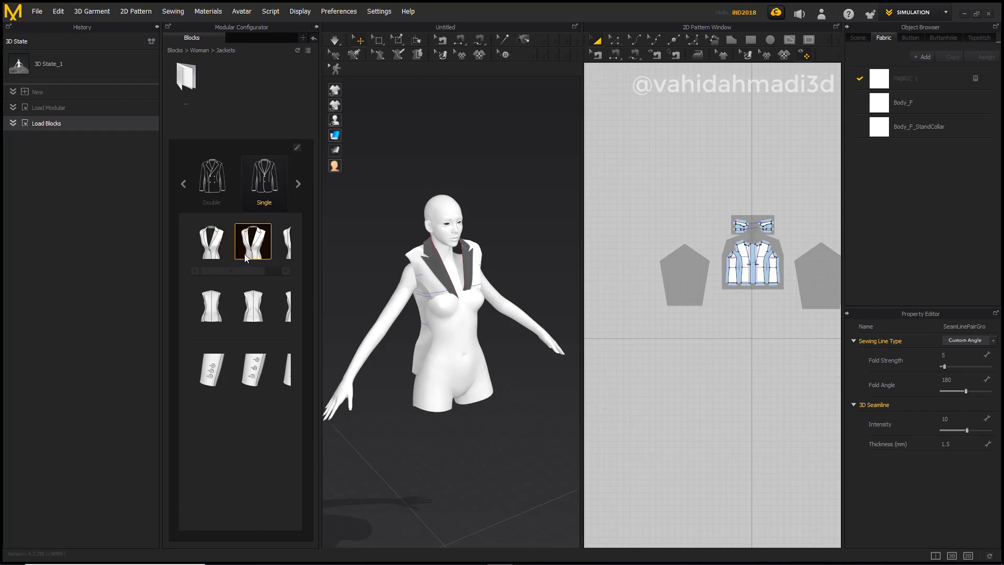
- Add the first back body block to the jacket and simulate it so the bodice drapes on the avatar
{"action": "right_click_drag", "start_coordinate": [410, 314], "coordinate": [460, 315]}
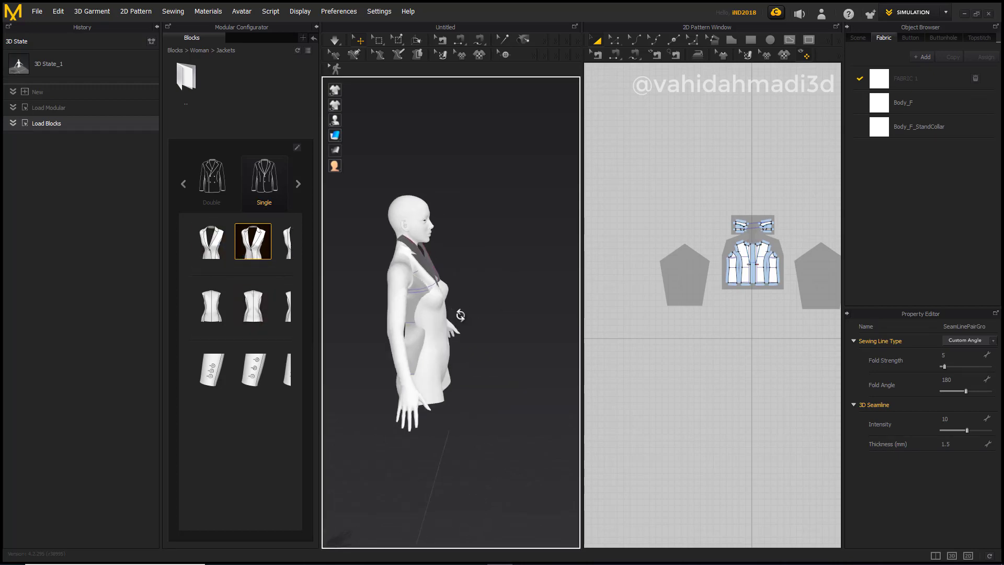
{"action": "left_click_drag", "start_coordinate": [264, 333], "coordinate": [281, 334]}
{"action": "left_click", "coordinate": [206, 304]}
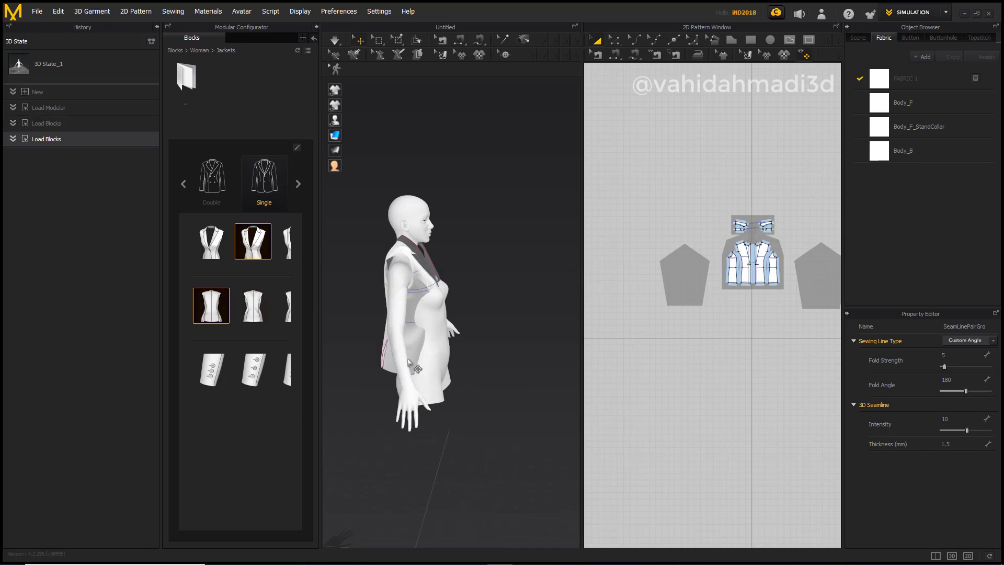
{"action": "right_click_drag", "start_coordinate": [398, 351], "coordinate": [383, 346]}
{"action": "scroll", "coordinate": [391, 340], "scroll_direction": "up", "scroll_amount": 2}
{"action": "left_click", "coordinate": [341, 46]}
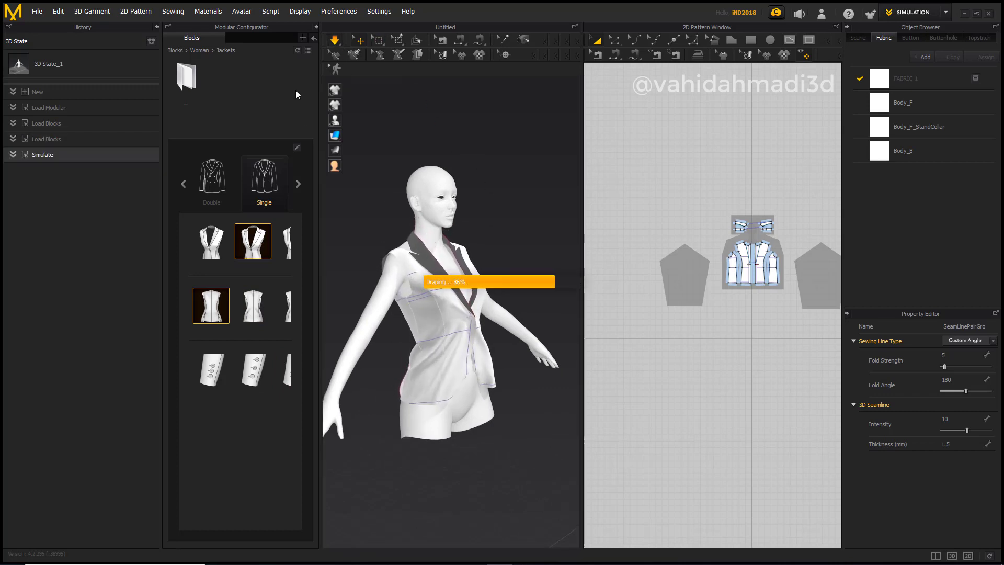
- Add the first sleeve block to the jacket and shorten its wide sleeve panel to a 2D line length of about 866 mm
{"action": "left_click", "coordinate": [215, 380]}
{"action": "left_click_drag", "start_coordinate": [216, 376], "coordinate": [410, 328]}
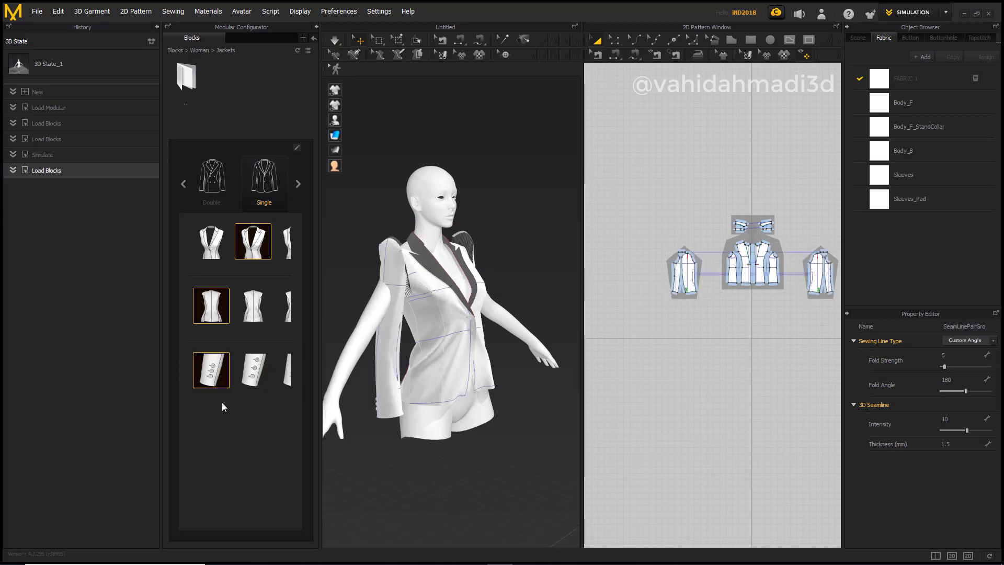
{"action": "left_click", "coordinate": [392, 343]}
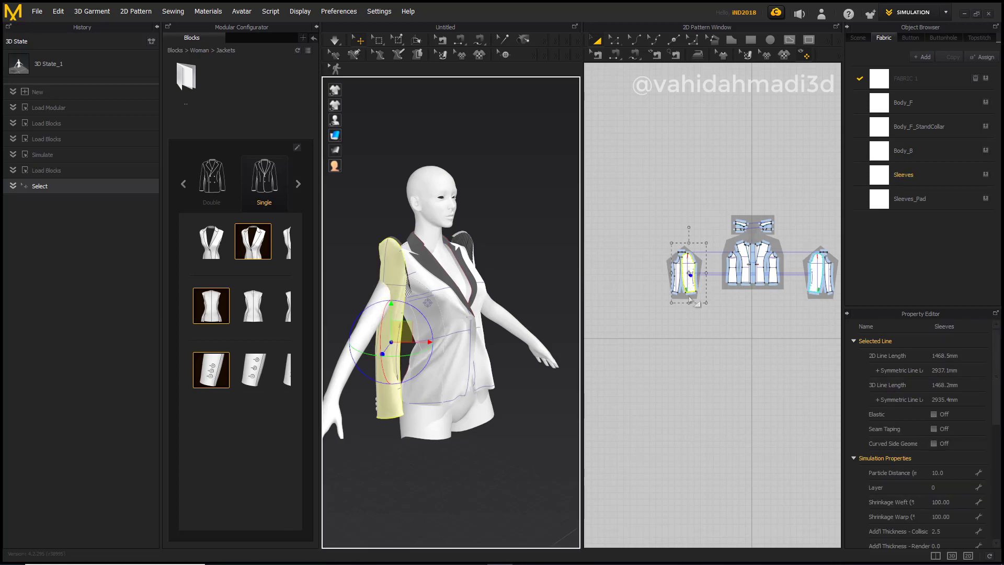
{"action": "left_click_drag", "start_coordinate": [689, 306], "coordinate": [688, 283]}
- Rotate and move the shortened jacket sleeve panel in 3D so it sits around the avatar's upper arm
{"action": "right_click_drag", "start_coordinate": [406, 341], "coordinate": [432, 341]}
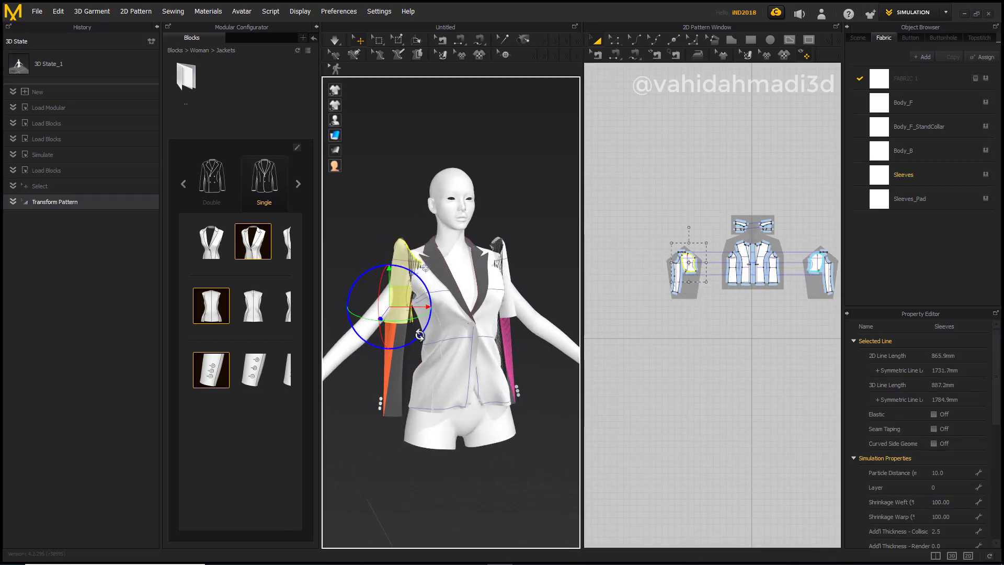
{"action": "left_click_drag", "start_coordinate": [416, 335], "coordinate": [394, 341]}
{"action": "left_click_drag", "start_coordinate": [399, 296], "coordinate": [364, 298]}
{"action": "right_click_drag", "start_coordinate": [366, 300], "coordinate": [446, 322]}
{"action": "left_click_drag", "start_coordinate": [433, 359], "coordinate": [439, 351]}
{"action": "left_click_drag", "start_coordinate": [416, 320], "coordinate": [429, 321]}
{"action": "right_click_drag", "start_coordinate": [430, 321], "coordinate": [510, 308]}
{"action": "left_click_drag", "start_coordinate": [537, 287], "coordinate": [536, 293]}
- Simulate the jacket with its sleeves and inspect the drape from the back and front
{"action": "left_click", "coordinate": [335, 39]}
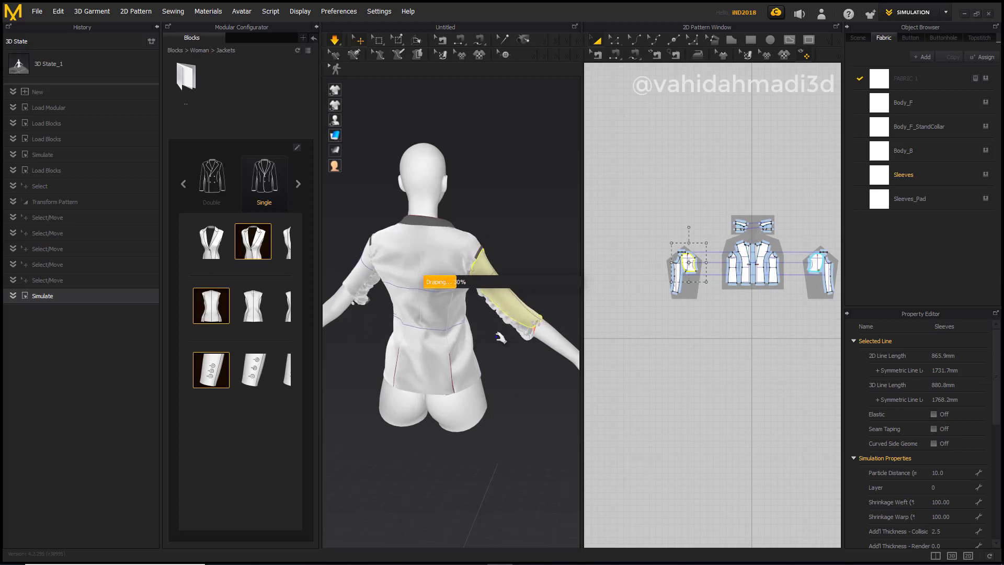
{"action": "right_click_drag", "start_coordinate": [522, 328], "coordinate": [448, 361]}
{"action": "middle_click_drag", "start_coordinate": [548, 339], "coordinate": [412, 366]}
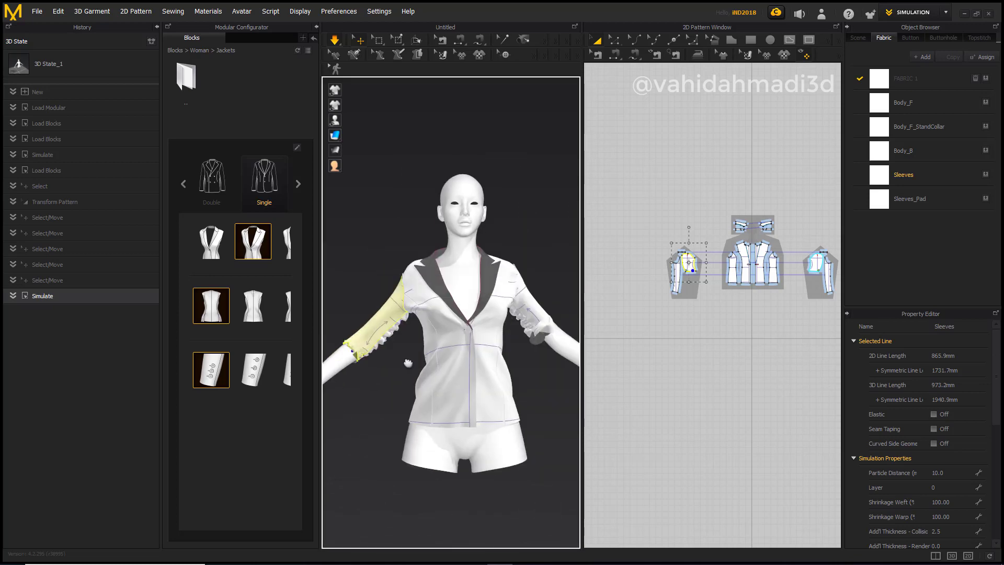
{"action": "scroll", "coordinate": [421, 314], "scroll_direction": "down", "scroll_amount": 2}
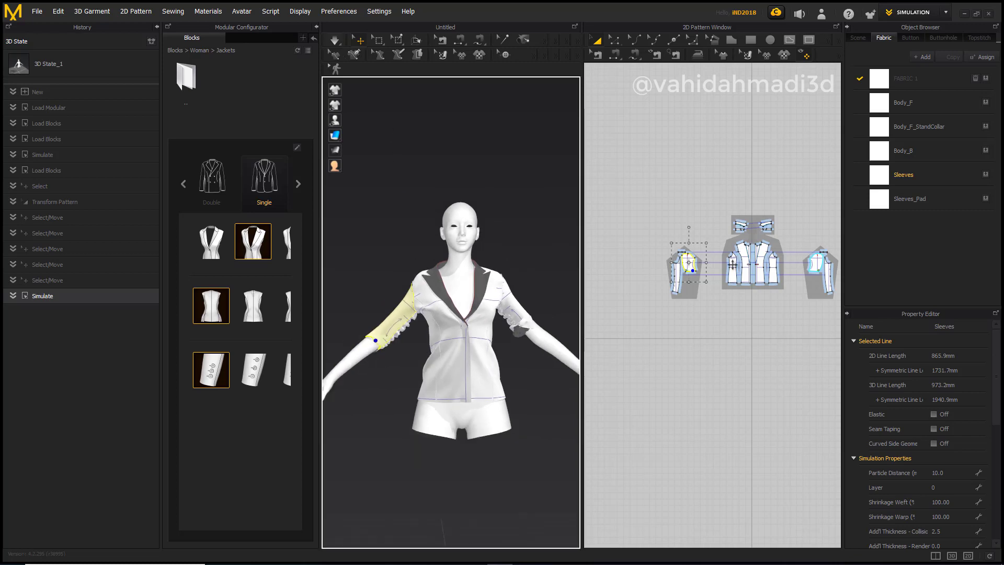
- Select all the jacket's pattern pieces, including the back panels, and delete them
{"action": "scroll", "coordinate": [706, 259], "scroll_direction": "up", "scroll_amount": 3}
{"action": "key", "text": "ctrl+a"}
{"action": "scroll", "coordinate": [602, 366], "scroll_direction": "down", "scroll_amount": 3}
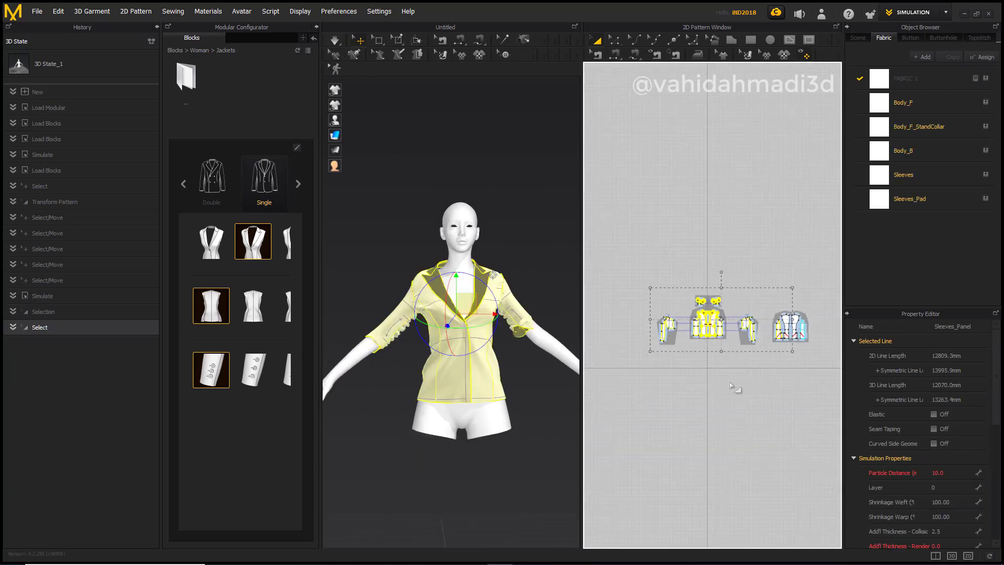
{"action": "left_click_drag", "start_coordinate": [621, 240], "coordinate": [868, 420]}
{"action": "key", "text": "Delete"}
{"action": "left_click", "coordinate": [467, 302]}
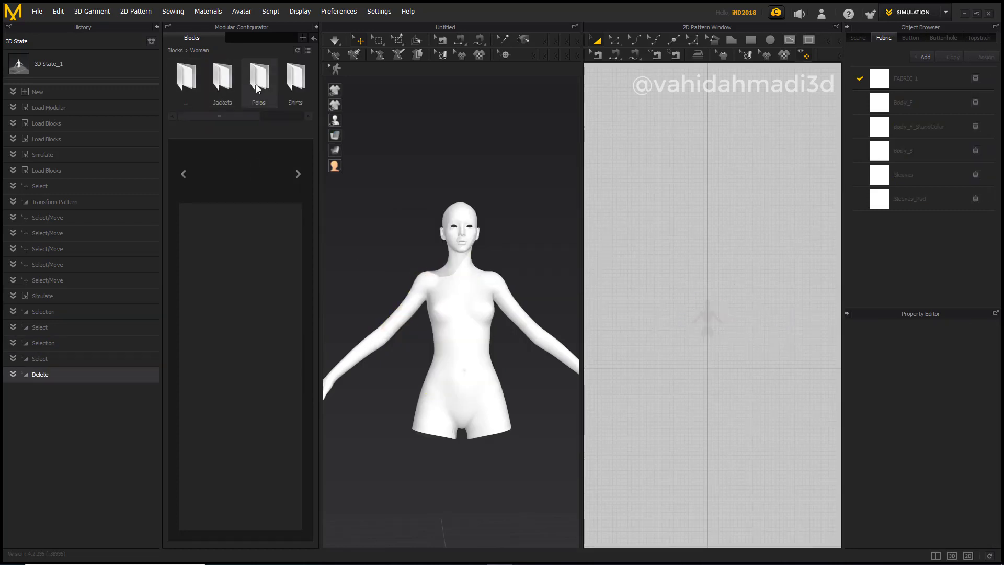
- Load the Dropped polo style from the women's Polos blocks
{"action": "double_click", "coordinate": [261, 88]}
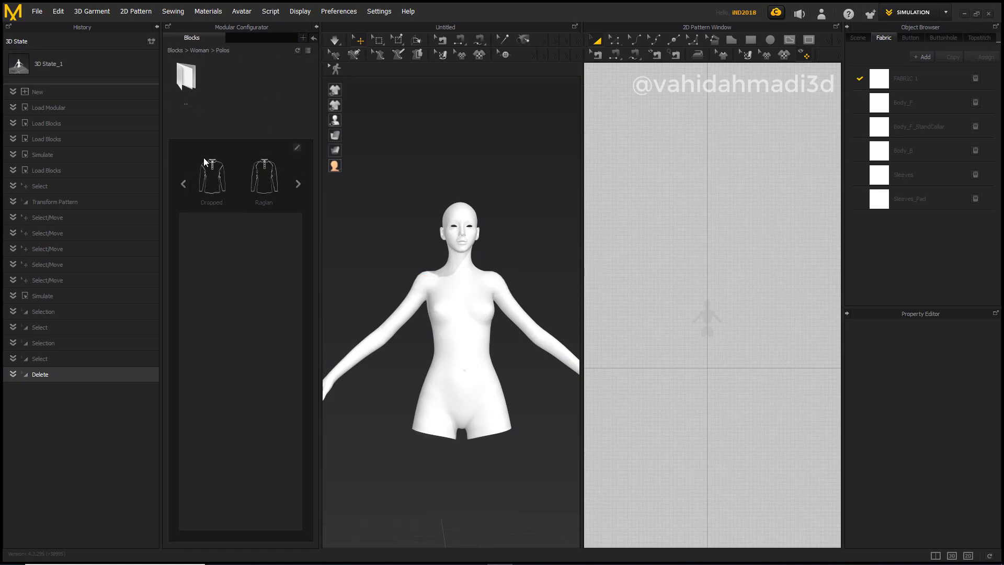
{"action": "left_click", "coordinate": [215, 189]}
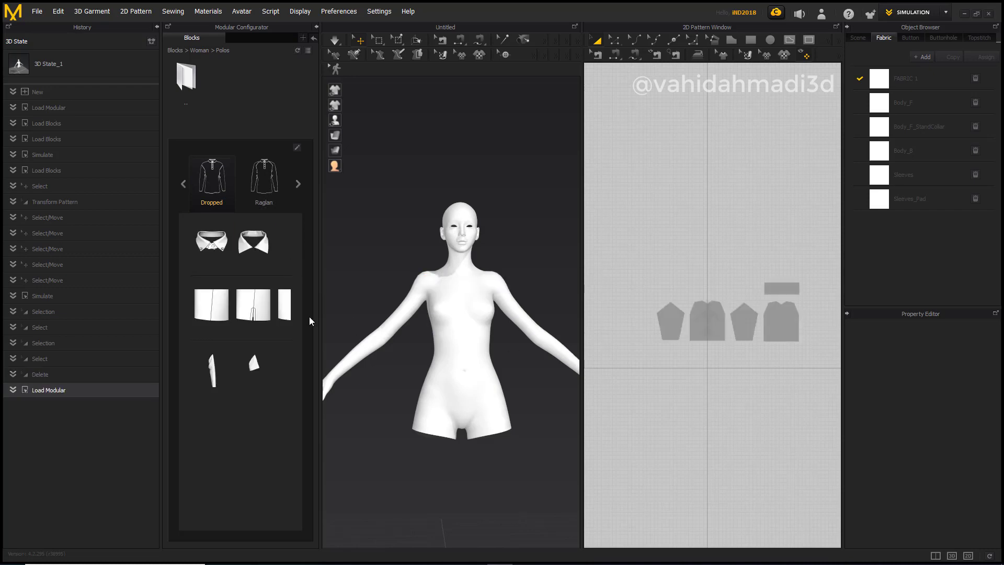
{"action": "scroll", "coordinate": [686, 359], "scroll_direction": "down", "scroll_amount": 2}
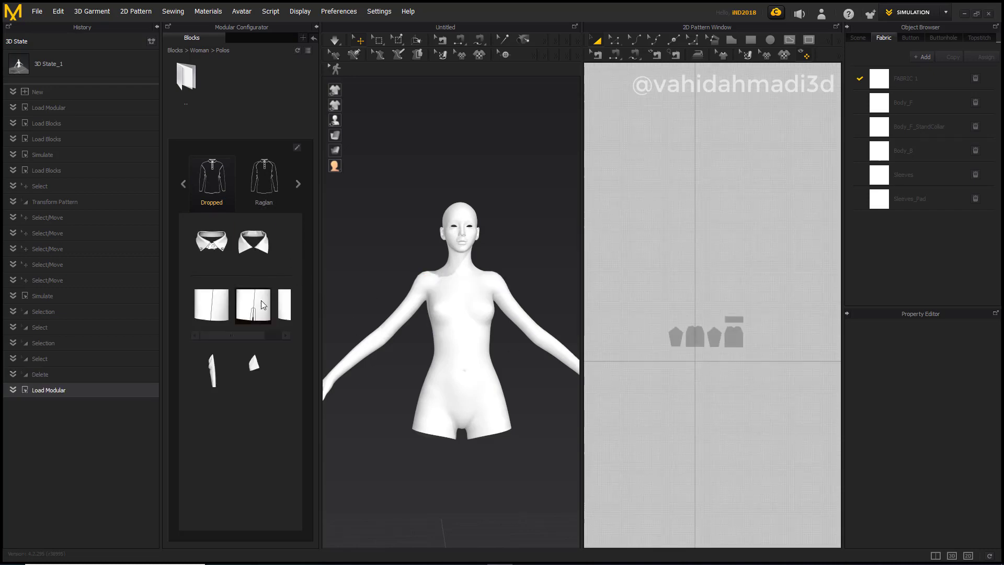
- Add the first collar block and the first body block to the polo, then simulate it on the avatar
{"action": "left_click", "coordinate": [219, 245]}
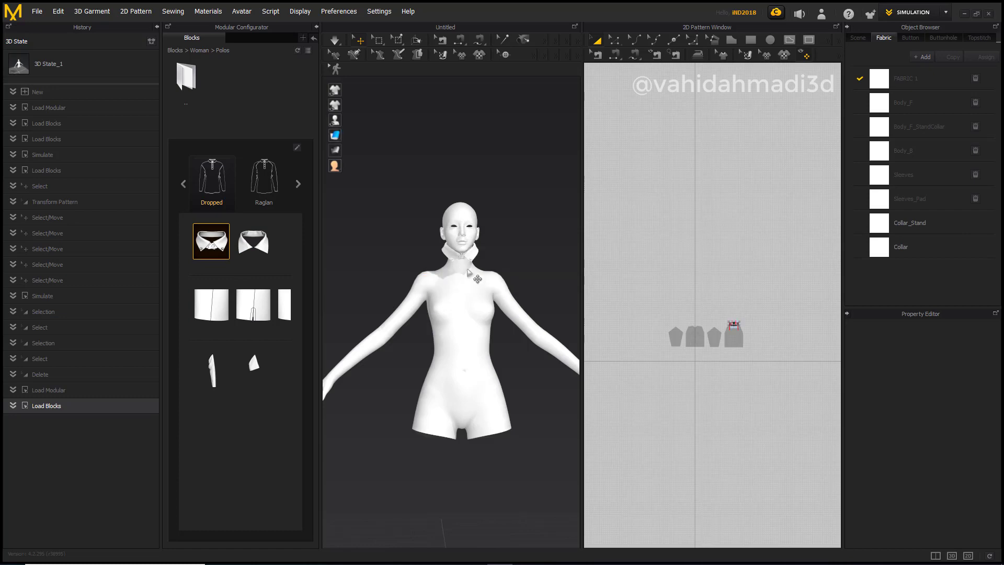
{"action": "scroll", "coordinate": [471, 274], "scroll_direction": "up", "scroll_amount": 2}
{"action": "left_click", "coordinate": [220, 305]}
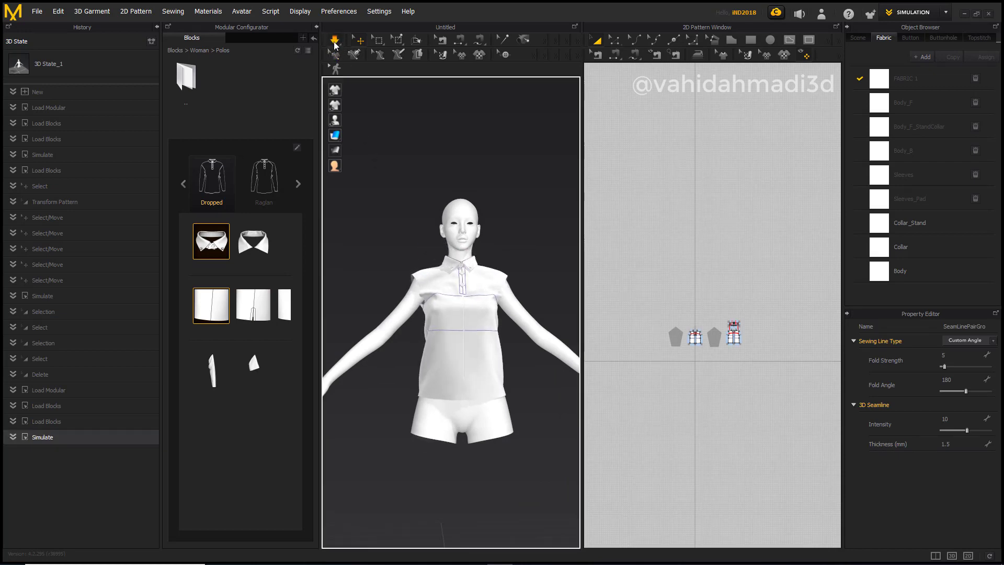
- Add the long sleeve block to the polo and shorten the sleeve pattern to a 2D line length of about 1118 mm
{"action": "left_click", "coordinate": [214, 373]}
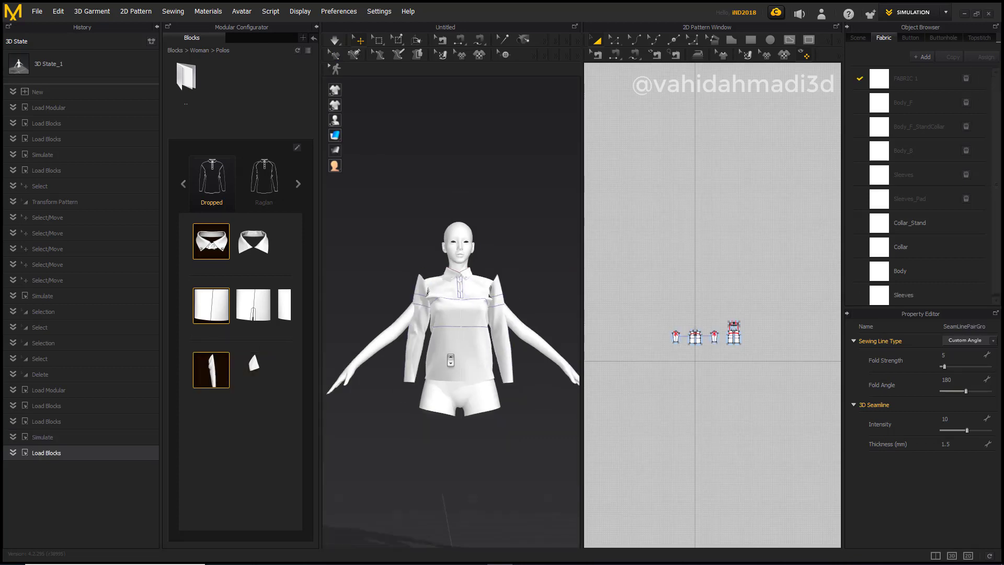
{"action": "left_click", "coordinate": [414, 335]}
{"action": "scroll", "coordinate": [686, 357], "scroll_direction": "up", "scroll_amount": 5}
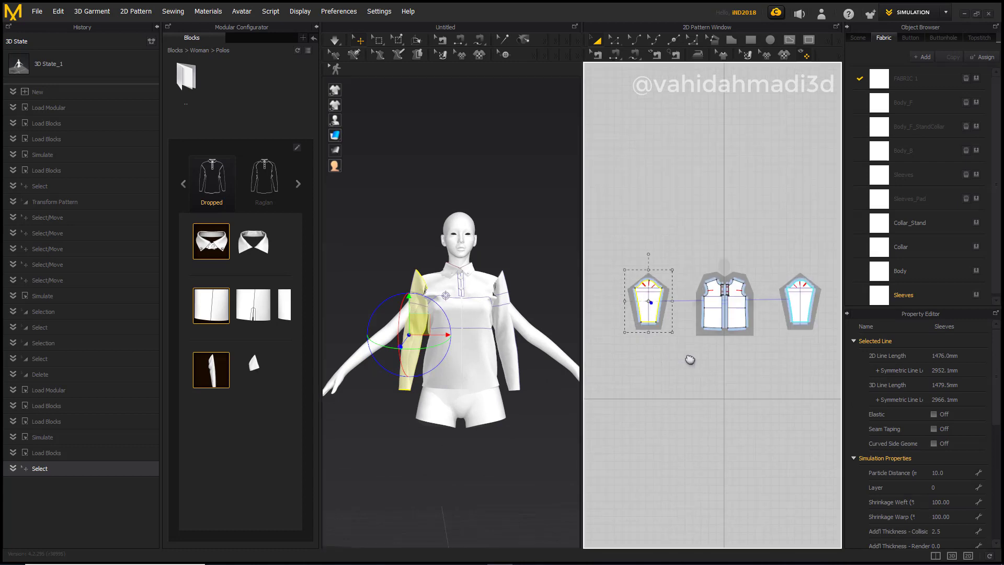
{"action": "scroll", "coordinate": [690, 360], "scroll_direction": "up", "scroll_amount": 2}
{"action": "left_click_drag", "start_coordinate": [669, 327], "coordinate": [669, 298]}
- Reposition the polo sleeve around the avatar's arm in 3D and shorten its pattern further to a 2D line length of about 974 mm
{"action": "left_click_drag", "start_coordinate": [458, 327], "coordinate": [448, 343]}
{"action": "left_click_drag", "start_coordinate": [429, 297], "coordinate": [413, 306]}
{"action": "right_click_drag", "start_coordinate": [419, 326], "coordinate": [486, 339]}
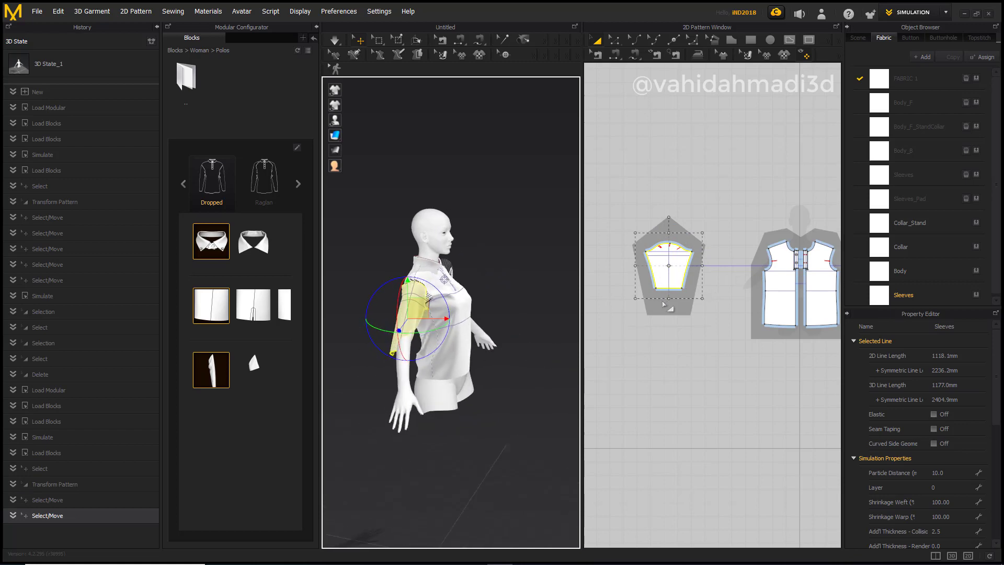
{"action": "left_click_drag", "start_coordinate": [669, 301], "coordinate": [669, 289]}
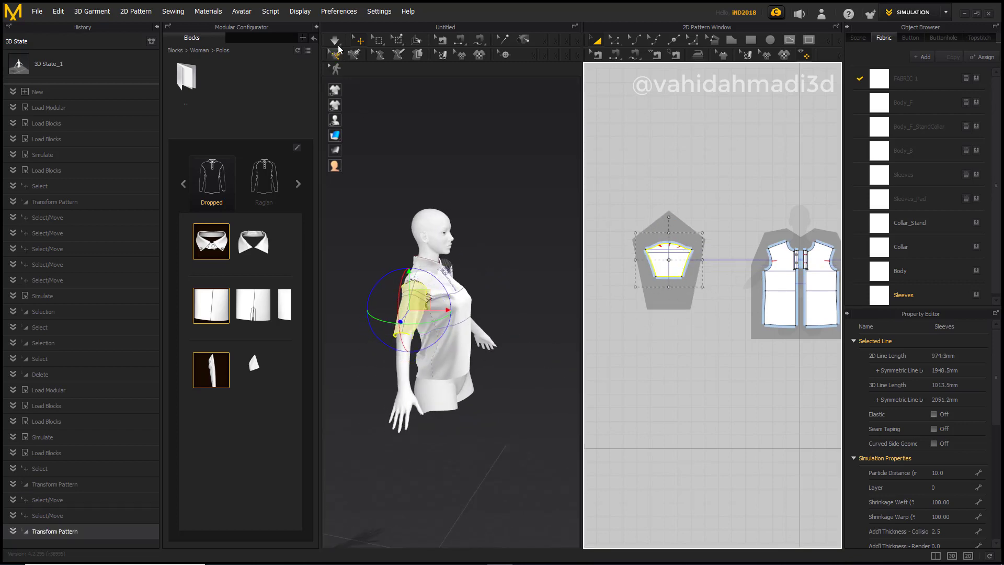
- Simulate the polo with its short sleeves, inspect the drape from behind, and stop the simulation
{"action": "left_click", "coordinate": [337, 44]}
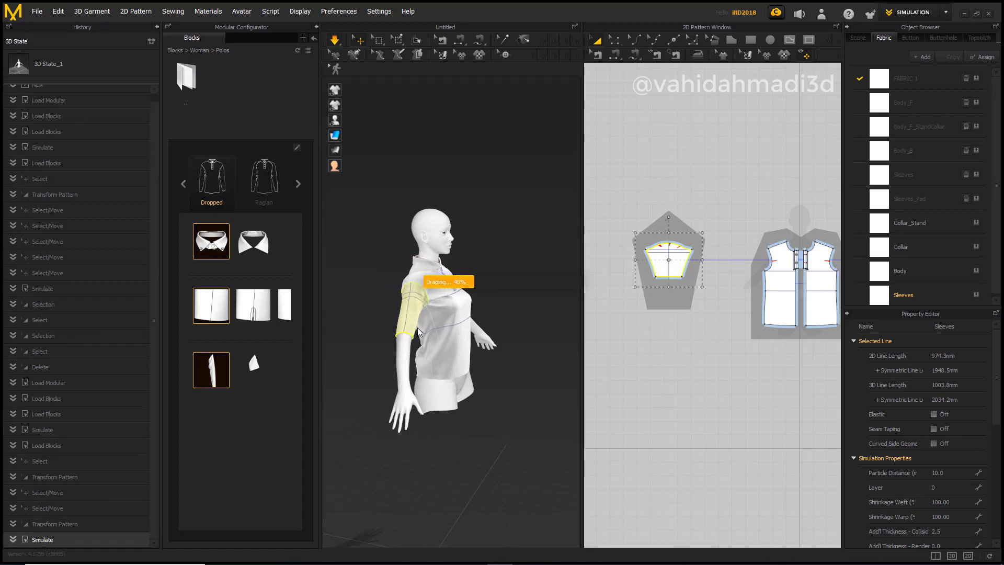
{"action": "right_click_drag", "start_coordinate": [381, 358], "coordinate": [596, 366]}
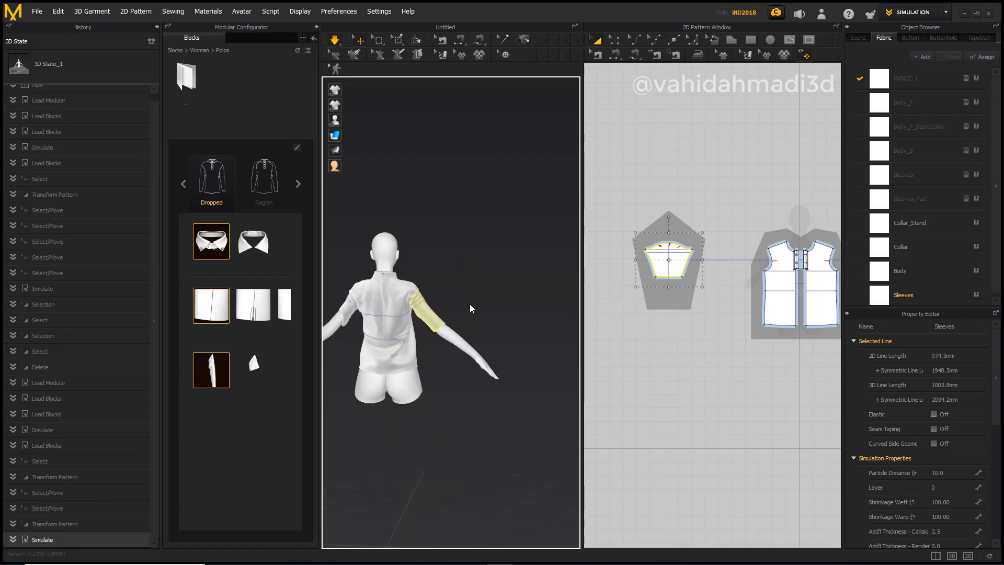
{"action": "left_click", "coordinate": [331, 47]}
{"action": "scroll", "coordinate": [438, 283], "scroll_direction": "down", "scroll_amount": 3}
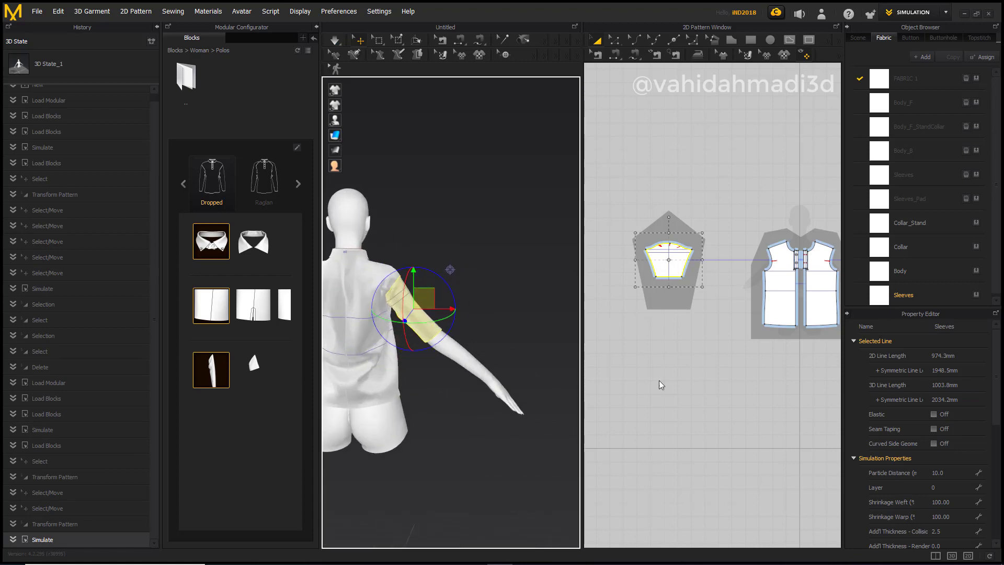
{"action": "scroll", "coordinate": [723, 266], "scroll_direction": "down", "scroll_amount": 3}
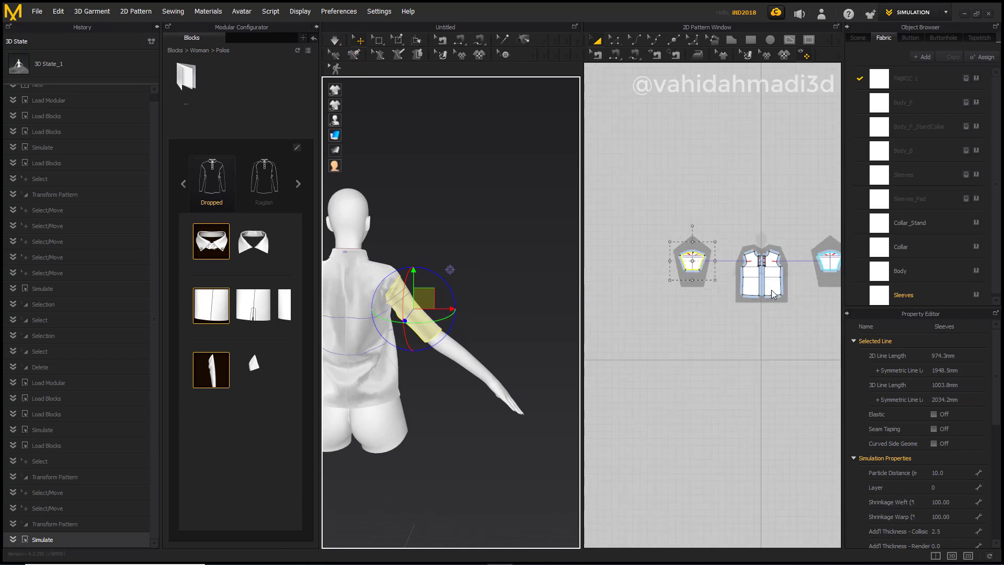
{"action": "left_click", "coordinate": [761, 266], "text": "shift"}
{"action": "scroll", "coordinate": [758, 271], "scroll_direction": "down", "scroll_amount": 2}
{"action": "middle_click_drag", "start_coordinate": [758, 278], "coordinate": [722, 288]}
{"action": "left_click", "coordinate": [733, 306]}
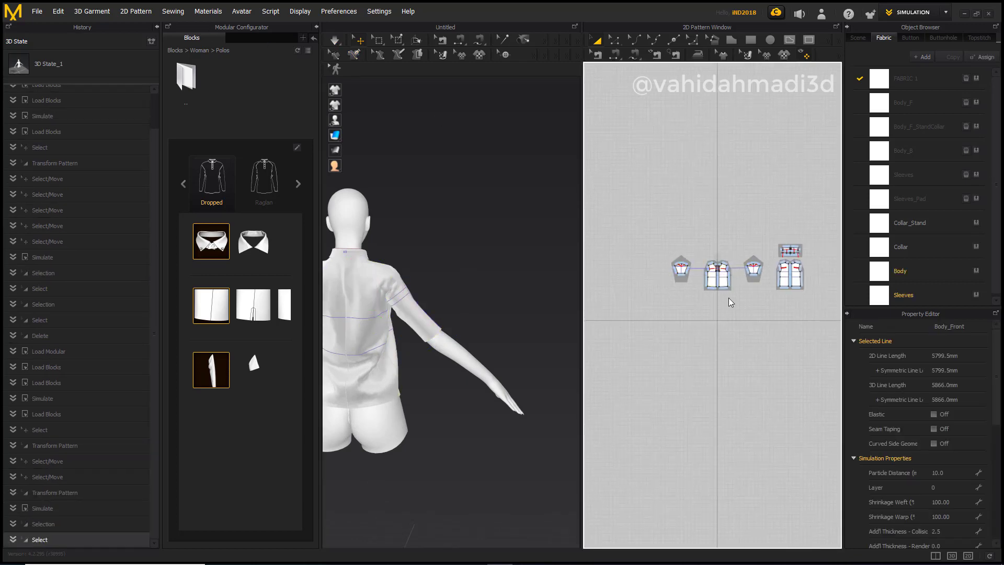
{"action": "left_click_drag", "start_coordinate": [612, 161], "coordinate": [852, 390]}
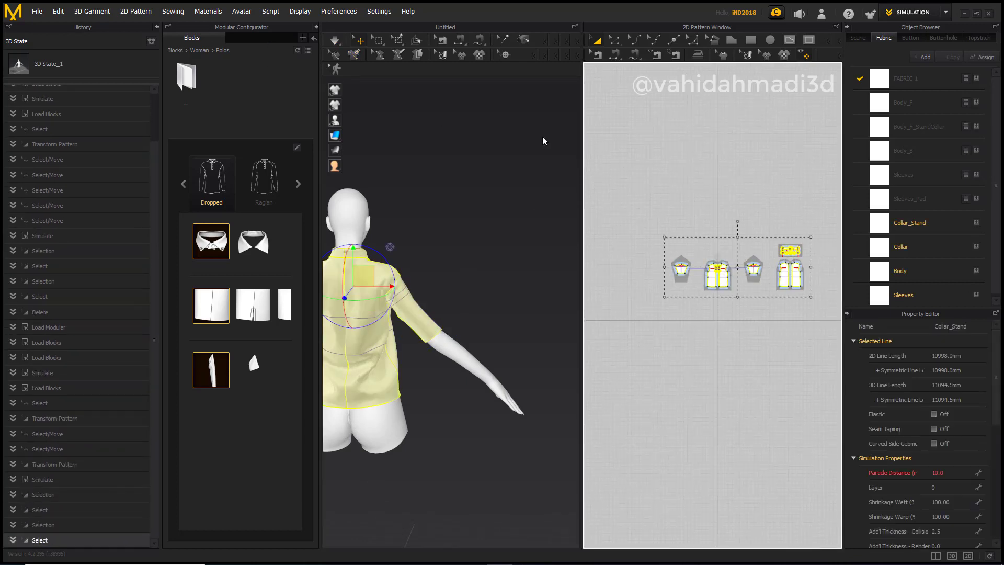
{"action": "left_click", "coordinate": [38, 12]}
{"action": "mouse_move", "coordinate": [76, 148]}
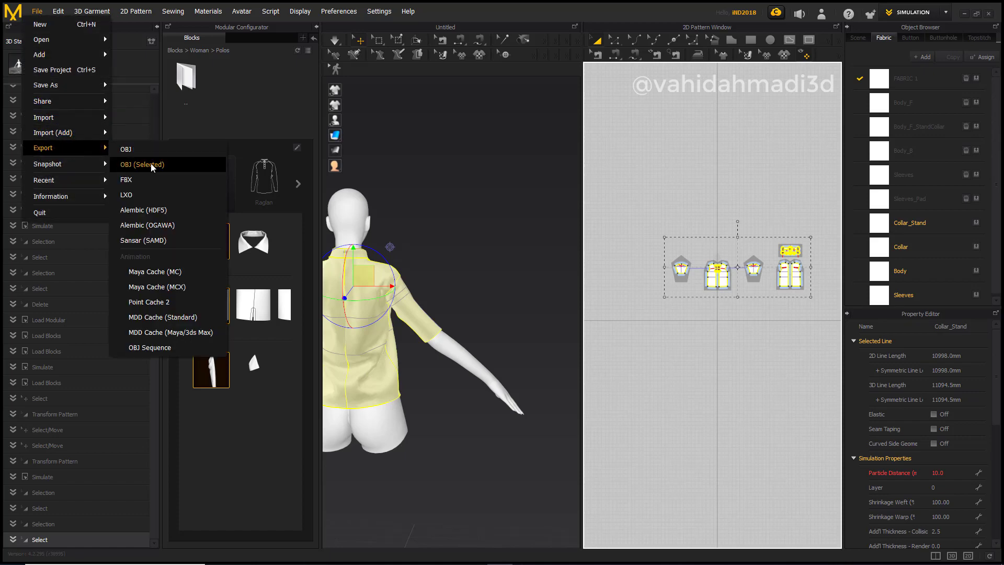
{"action": "left_click", "coordinate": [151, 165]}
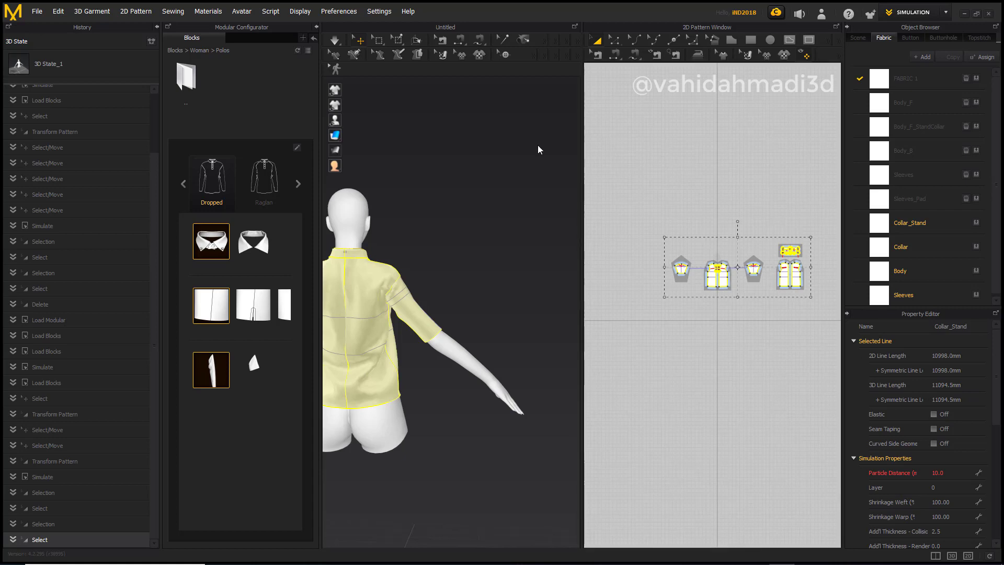
- Select all of the polo's pattern pieces and set their particle distance to 5 mm
{"action": "left_click_drag", "start_coordinate": [642, 196], "coordinate": [874, 392]}
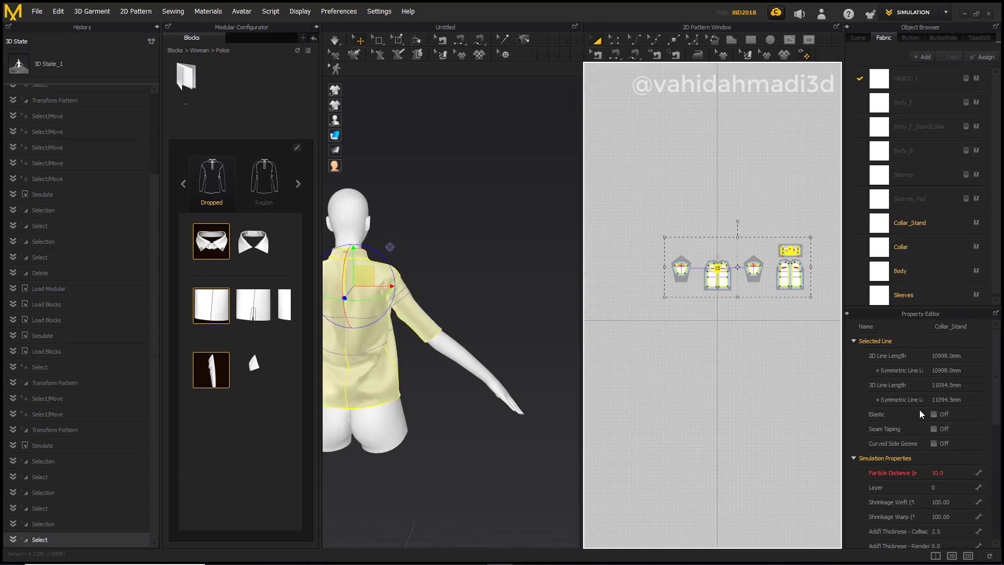
{"action": "left_click", "coordinate": [942, 473]}
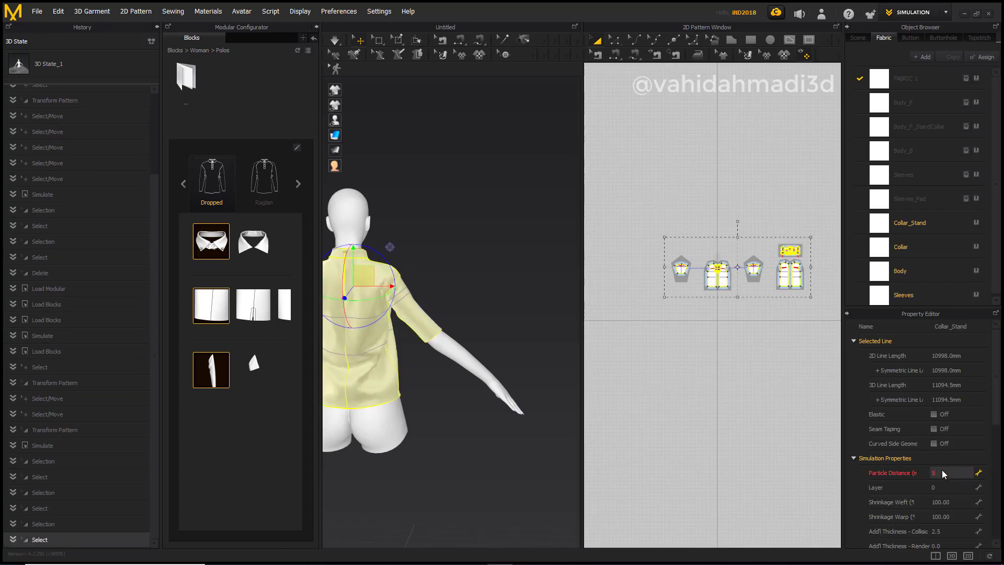
{"action": "key", "text": "Return"}
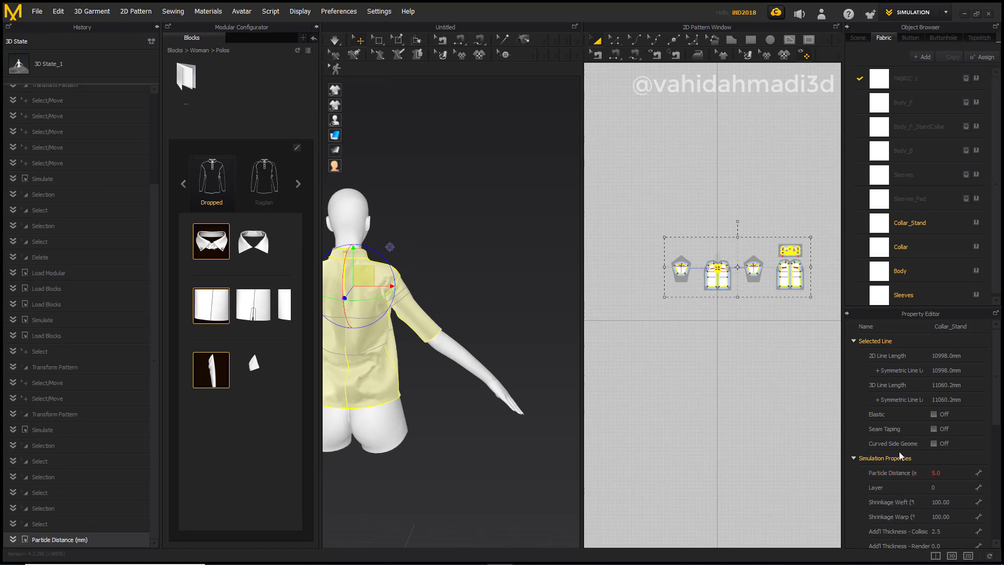
- Simulate the refined polo, view it from the front, tug and pin the lower front fabric to shape the folds, and stop the simulation
{"action": "left_click", "coordinate": [341, 41]}
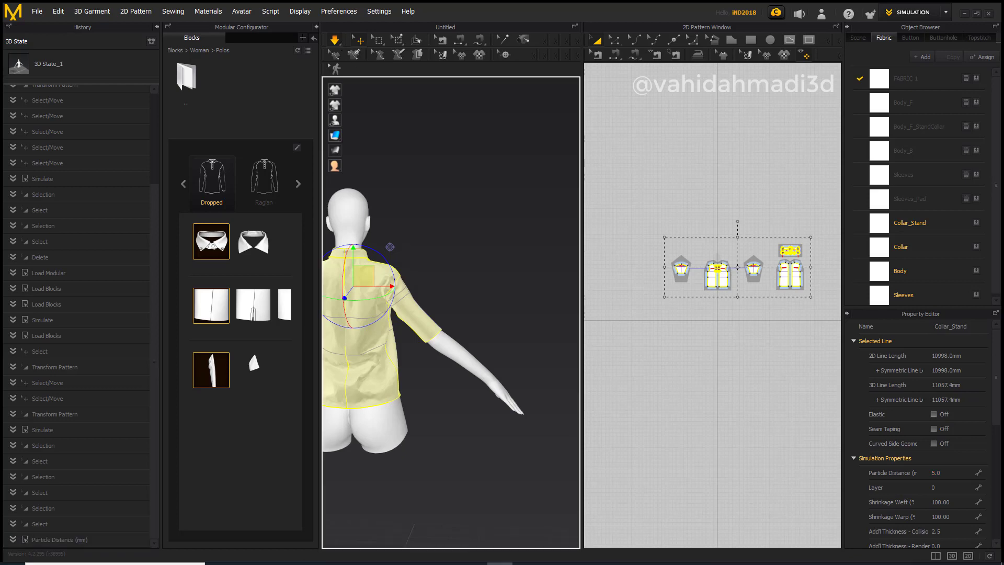
{"action": "key", "text": "space"}
{"action": "right_click_drag", "start_coordinate": [460, 323], "coordinate": [368, 333]}
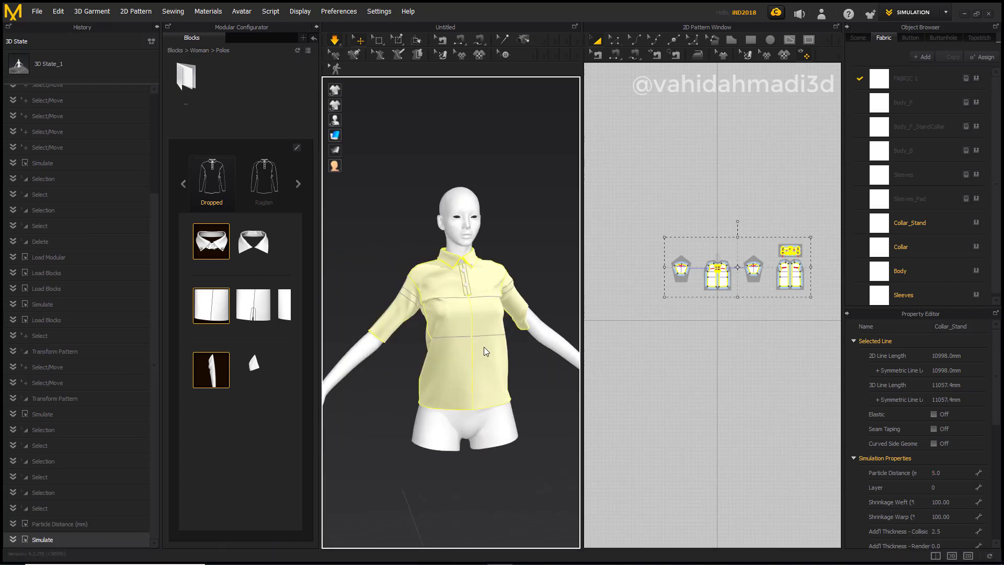
{"action": "left_click_drag", "start_coordinate": [499, 329], "coordinate": [498, 335]}
{"action": "key", "text": "w"}
{"action": "left_click_drag", "start_coordinate": [463, 371], "coordinate": [470, 366]}
{"action": "key", "text": "w"}
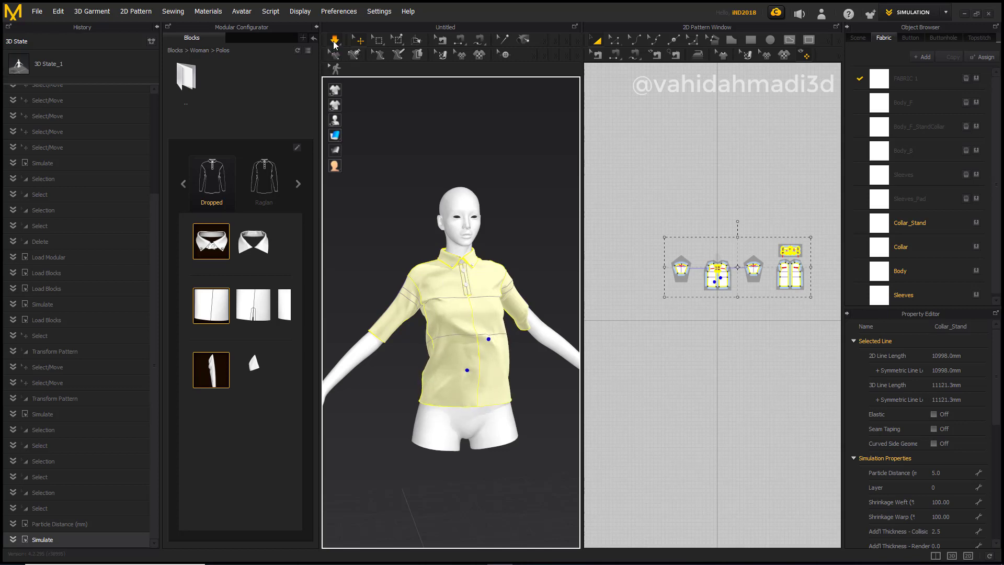
- Select all of the polo's pattern pieces again and start an OBJ export of the selection to the file 1a
{"action": "scroll", "coordinate": [649, 261], "scroll_direction": "down", "scroll_amount": 2}
{"action": "left_click_drag", "start_coordinate": [621, 214], "coordinate": [793, 331]}
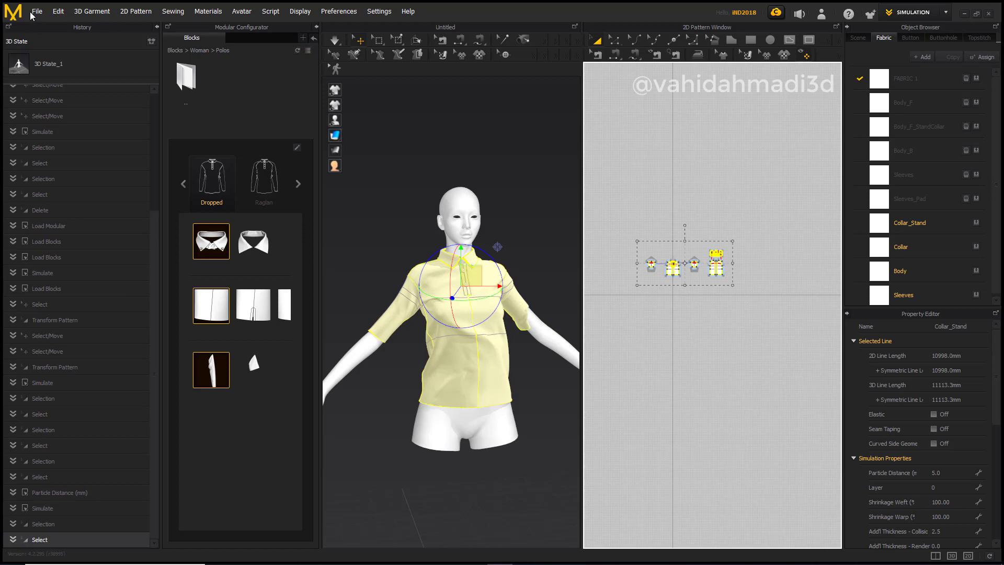
{"action": "left_click_drag", "start_coordinate": [620, 208], "coordinate": [785, 348]}
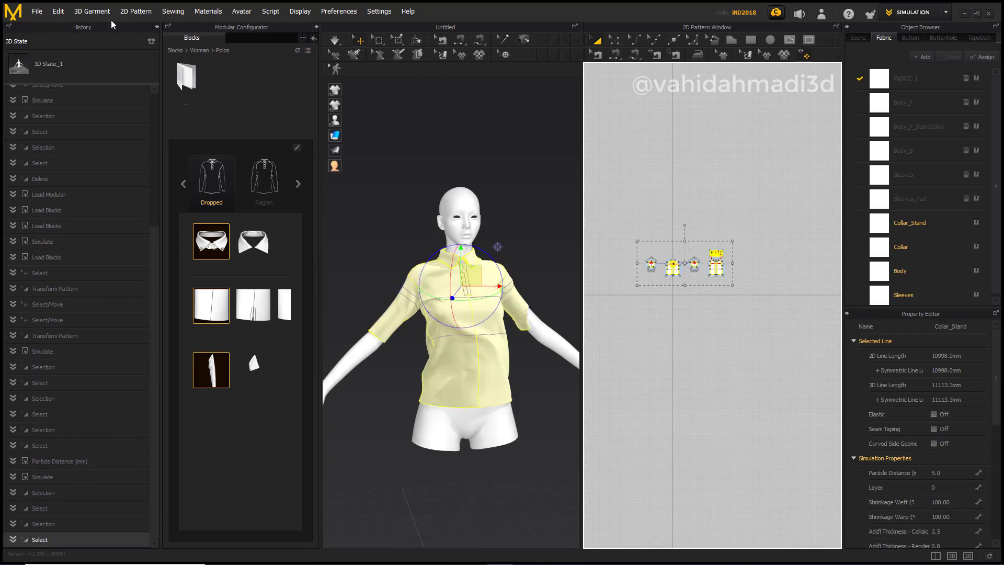
{"action": "left_click", "coordinate": [36, 11]}
{"action": "mouse_move", "coordinate": [47, 148]}
{"action": "left_click", "coordinate": [137, 164]}
{"action": "left_click", "coordinate": [262, 85]}
{"action": "left_click", "coordinate": [413, 265]}
{"action": "left_click", "coordinate": [527, 288]}
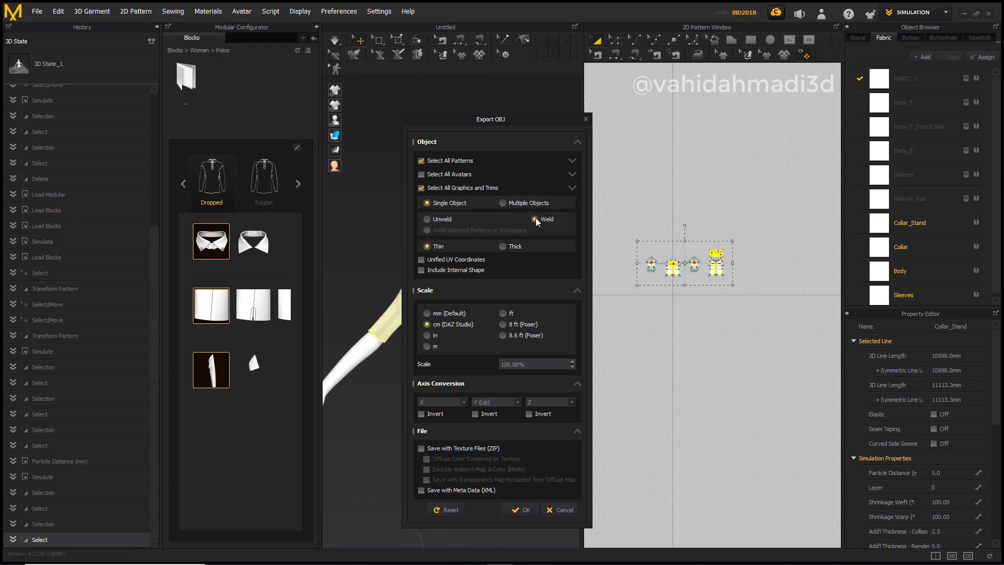
- Export the polo as a single, welded, thin object at the cm (DAZ Studio) scale
{"action": "left_click_drag", "start_coordinate": [529, 227], "coordinate": [564, 221]}
{"action": "left_click_drag", "start_coordinate": [429, 253], "coordinate": [456, 260]}
{"action": "left_click_drag", "start_coordinate": [418, 328], "coordinate": [489, 327]}
{"action": "key", "text": "Escape"}
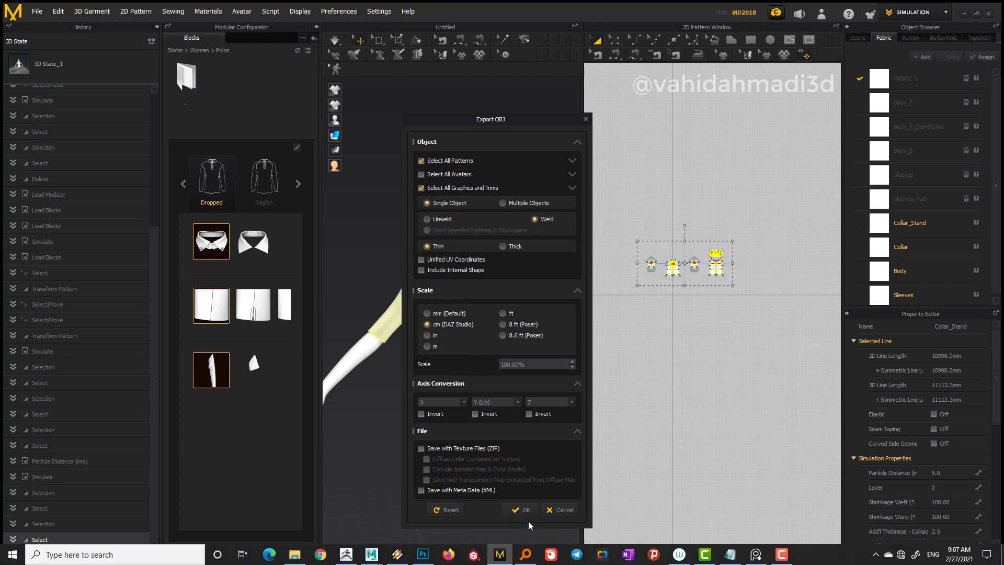
{"action": "left_click", "coordinate": [526, 512]}
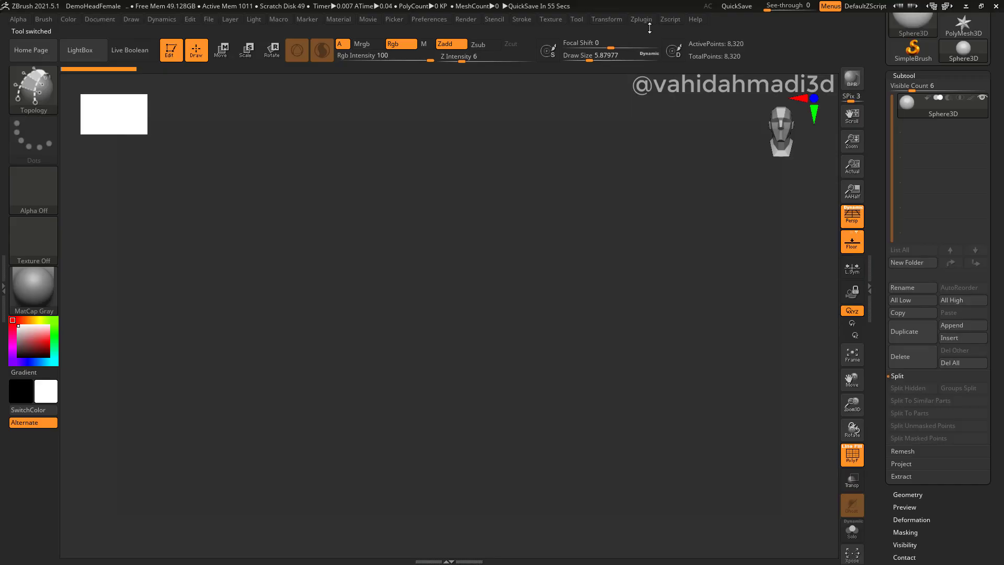
- Switch to ZBrush and append the exported file 1a to the current tool with SubTool Master's MultiAppend
{"action": "left_click", "coordinate": [642, 19]}
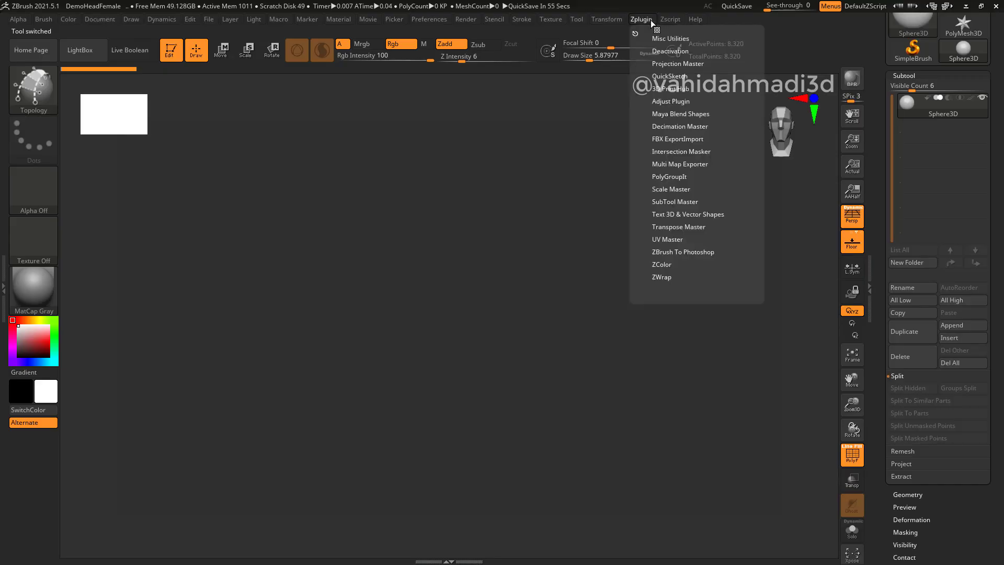
{"action": "scroll", "coordinate": [691, 159], "scroll_direction": "down", "scroll_amount": 2}
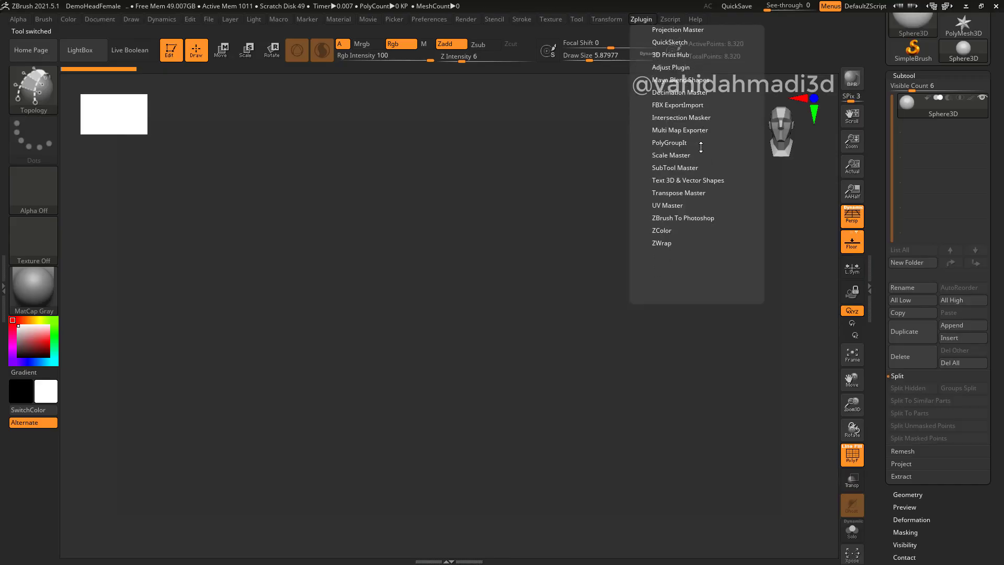
{"action": "left_click", "coordinate": [682, 168]}
{"action": "key", "text": "ctrl"}
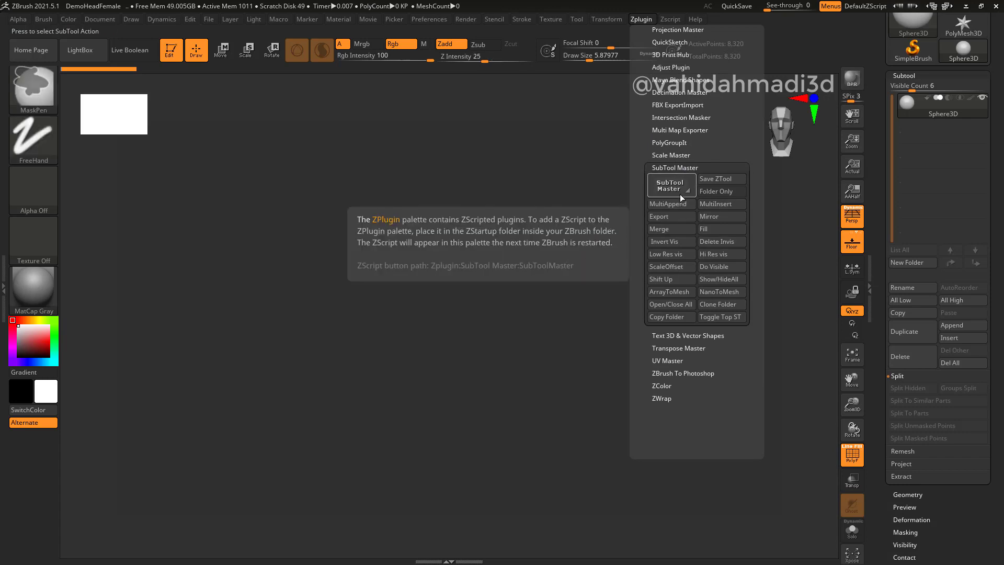
{"action": "left_click_drag", "start_coordinate": [643, 210], "coordinate": [805, 232], "text": "shift"}
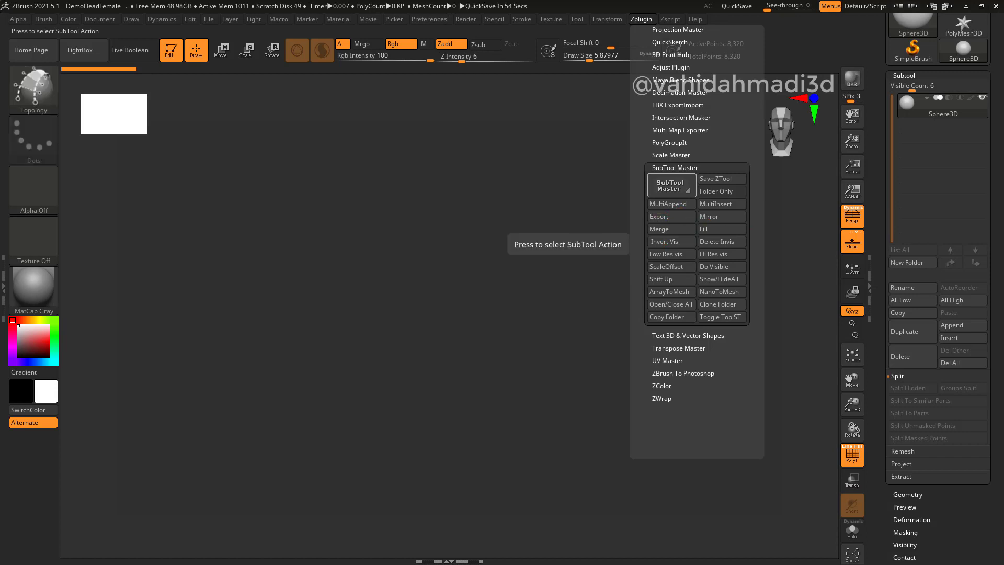
{"action": "left_click", "coordinate": [670, 204]}
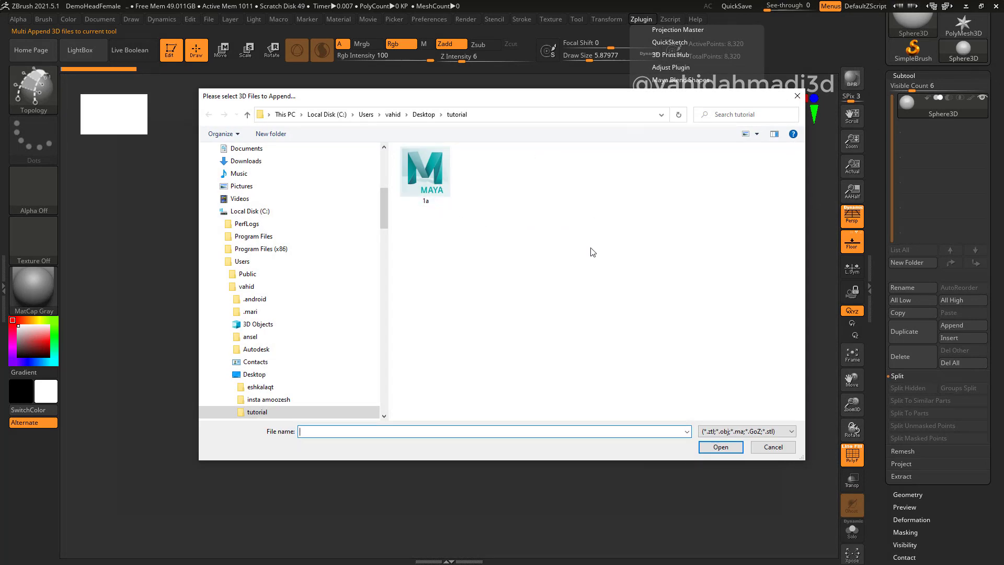
{"action": "double_click", "coordinate": [425, 173]}
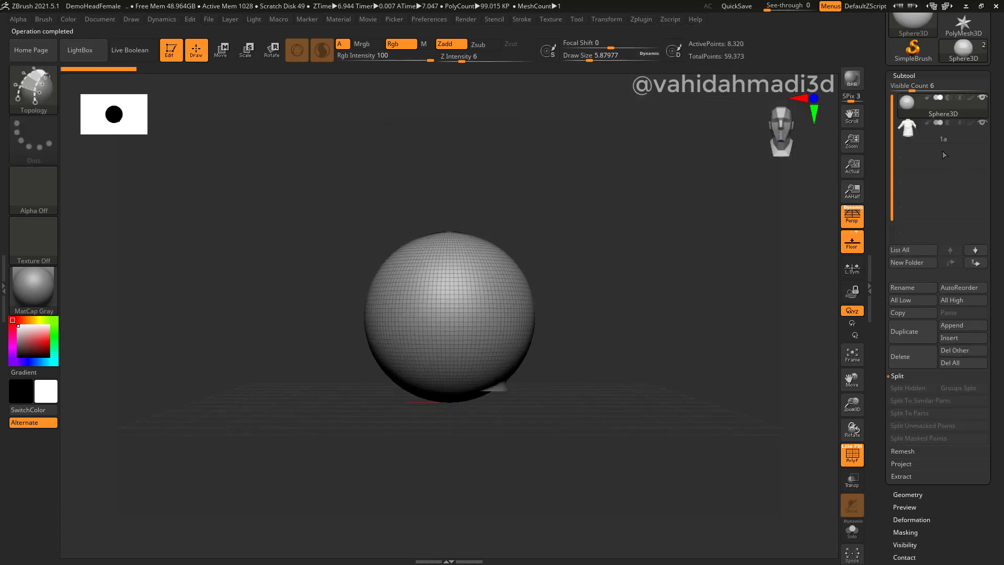
- Isolate the shirt subtool 1a in Solo mode, turn on double-sided display, and inspect its inner surfaces
{"action": "left_click", "coordinate": [852, 530]}
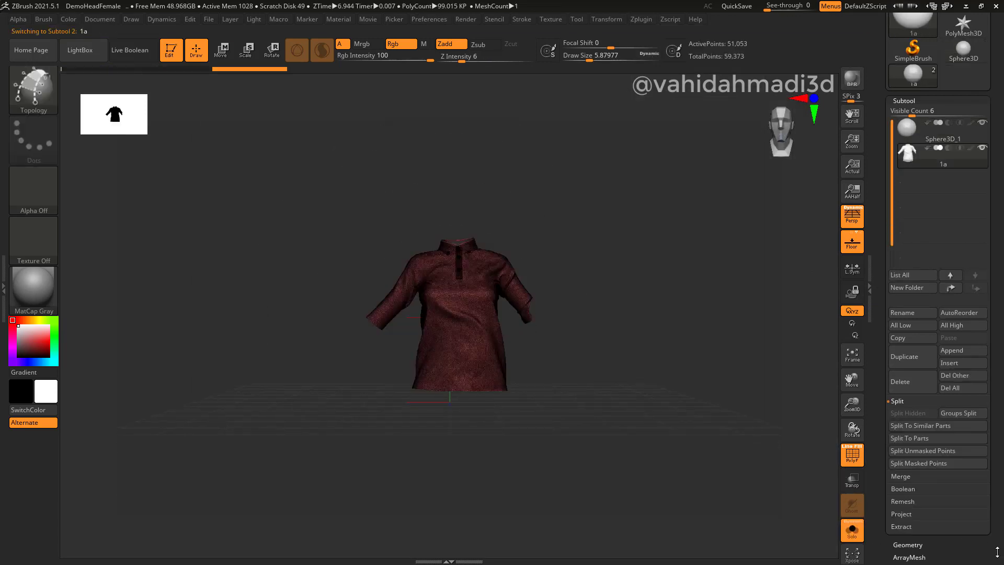
{"action": "scroll", "coordinate": [994, 447], "scroll_direction": "down", "scroll_amount": 5}
{"action": "scroll", "coordinate": [995, 447], "scroll_direction": "down", "scroll_amount": 3}
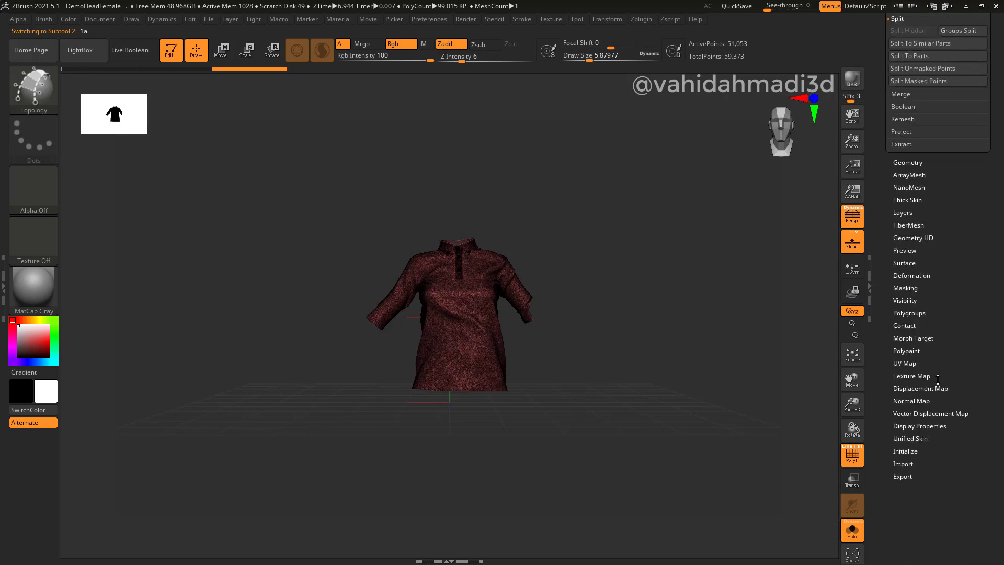
{"action": "left_click", "coordinate": [920, 426]}
{"action": "scroll", "coordinate": [938, 401], "scroll_direction": "down", "scroll_amount": 3}
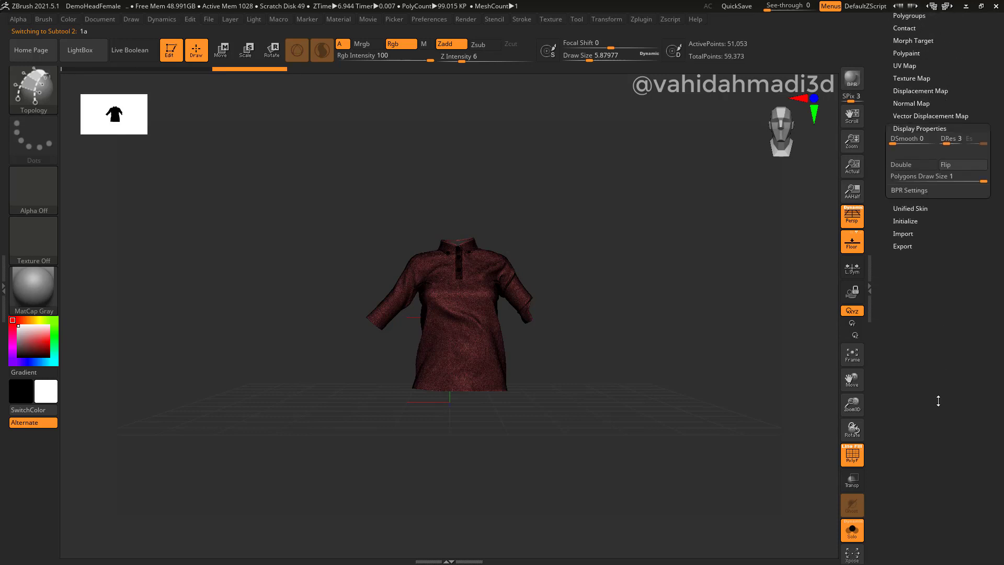
{"action": "left_click", "coordinate": [914, 167]}
{"action": "right_click_drag", "start_coordinate": [476, 278], "coordinate": [660, 335], "text": "ctrl"}
{"action": "mouse_move", "coordinate": [661, 335]}
{"action": "right_mouse_down"}
{"action": "mouse_move", "coordinate": [619, 341]}
{"action": "mouse_move", "coordinate": [661, 329]}
{"action": "right_mouse_up"}
{"action": "mouse_move", "coordinate": [662, 329]}
{"action": "left_mouse_down"}
{"action": "mouse_move", "coordinate": [642, 162]}
{"action": "mouse_move", "coordinate": [695, 168]}
{"action": "mouse_move", "coordinate": [635, 175]}
{"action": "mouse_move", "coordinate": [661, 320]}
{"action": "left_mouse_up"}
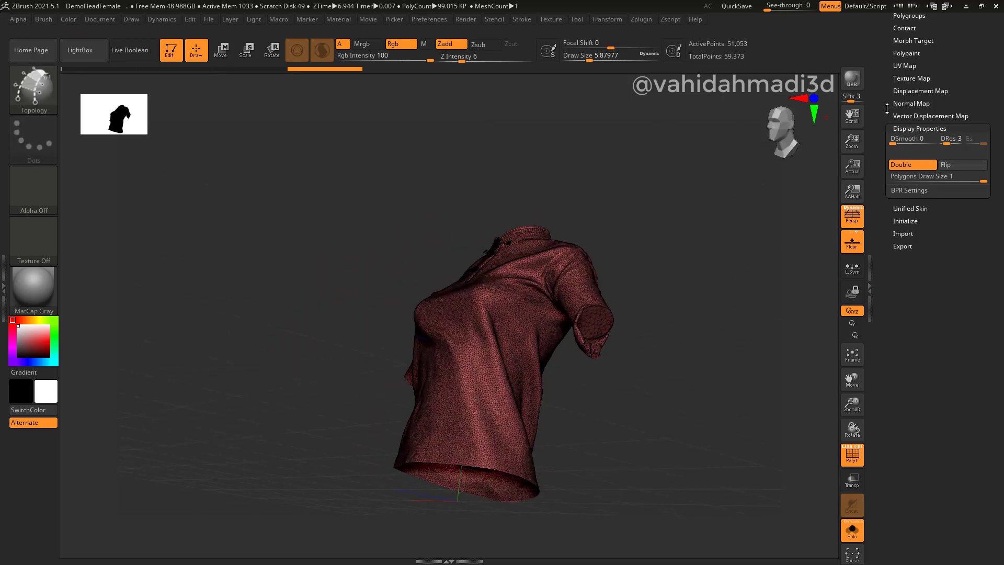
- Divide the shirt mesh into separate polygroups for its panels, collar, sleeves and buttons
{"action": "scroll", "coordinate": [922, 134], "scroll_direction": "up", "scroll_amount": 3}
{"action": "scroll", "coordinate": [921, 134], "scroll_direction": "up", "scroll_amount": 3}
{"action": "left_click", "coordinate": [912, 188]}
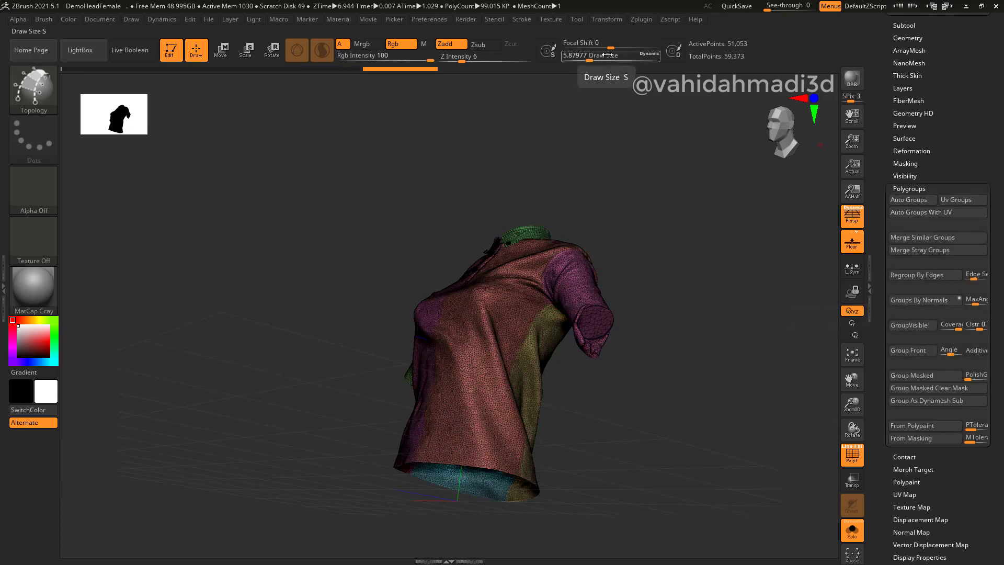
{"action": "left_click_drag", "start_coordinate": [595, 281], "coordinate": [678, 303]}
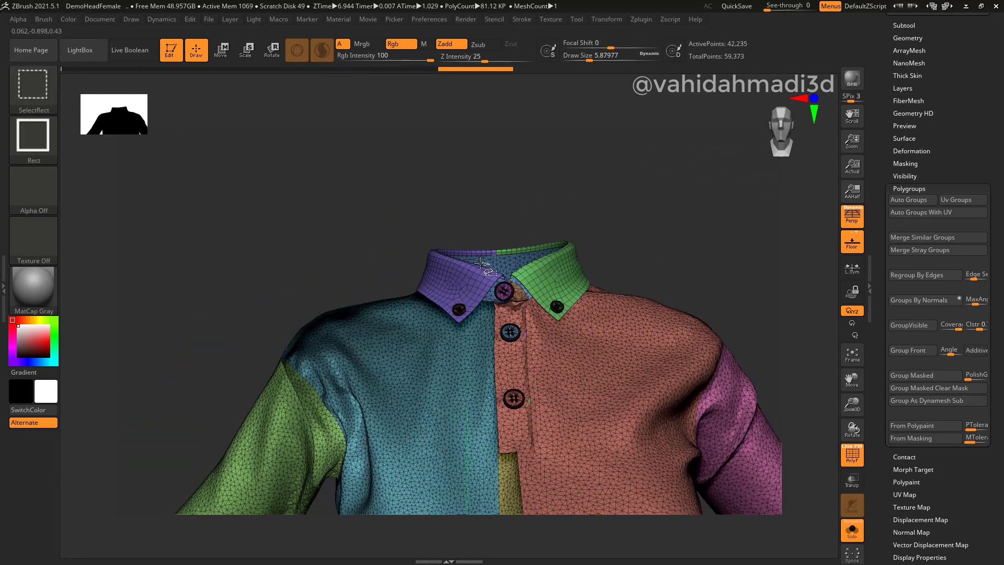
- Try hiding the shirt's collar and body polygroups, and restore the whole mesh
{"action": "left_click", "coordinate": [541, 294], "text": "ctrl+shift"}
{"action": "left_click", "coordinate": [556, 333], "text": "ctrl+shift"}
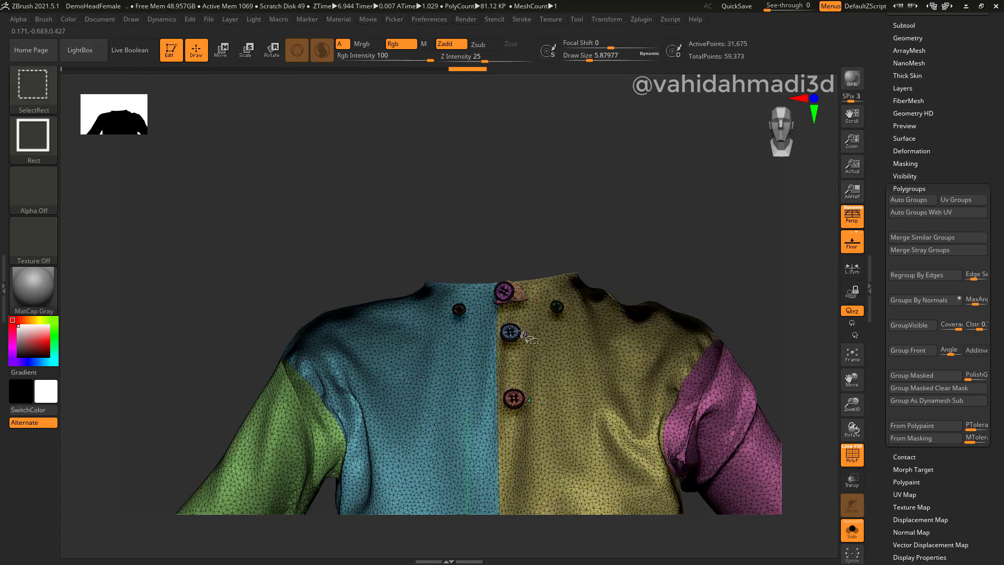
{"action": "left_click", "coordinate": [483, 347], "text": "ctrl+shift"}
{"action": "left_click", "coordinate": [573, 342], "text": "ctrl+alt+shift"}
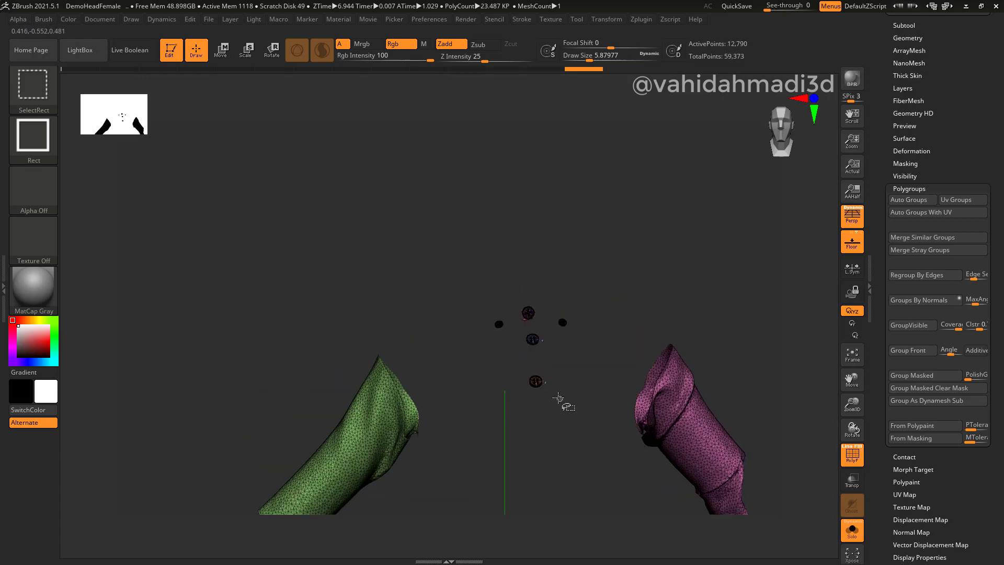
{"action": "left_click_drag", "start_coordinate": [563, 399], "coordinate": [504, 242]}
{"action": "left_click", "coordinate": [469, 202], "text": "ctrl+shift"}
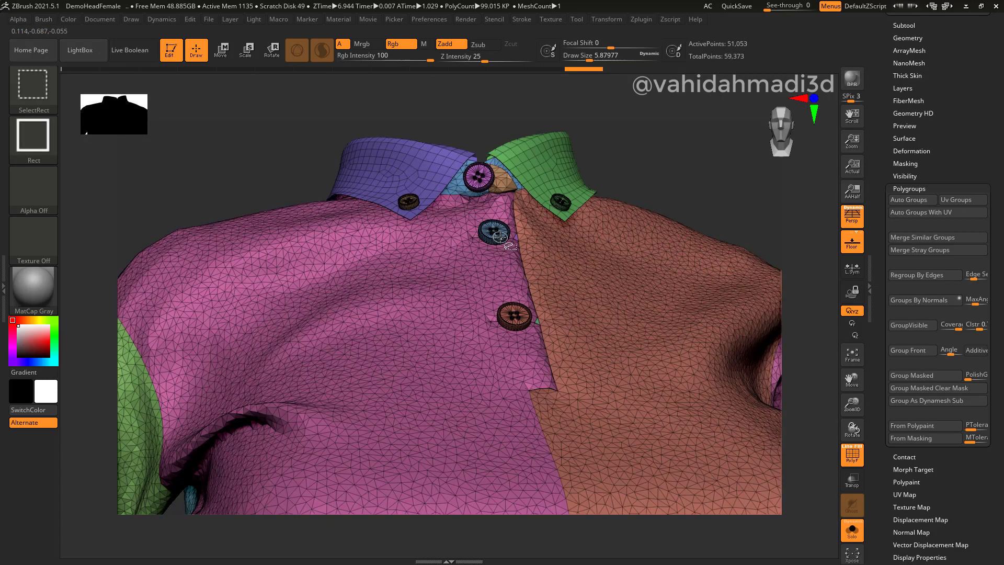
- Hide the polygroups of all the buttons on the collar and placket, leaving only the shirt's fabric visible
{"action": "key", "text": "ctrl+z"}
{"action": "left_click", "coordinate": [468, 196], "text": "ctrl+shift"}
{"action": "right_click_drag", "start_coordinate": [518, 306], "coordinate": [542, 334], "text": "ctrl"}
{"action": "left_click", "coordinate": [549, 343], "text": "ctrl+shift"}
{"action": "right_click_drag", "start_coordinate": [558, 297], "coordinate": [573, 199], "text": "ctrl"}
{"action": "left_click", "coordinate": [650, 351], "text": "ctrl+shift"}
{"action": "left_click", "coordinate": [363, 354], "text": "ctrl+shift"}
{"action": "left_click_drag", "start_coordinate": [365, 146], "coordinate": [308, 252], "text": "ctrl+shift"}
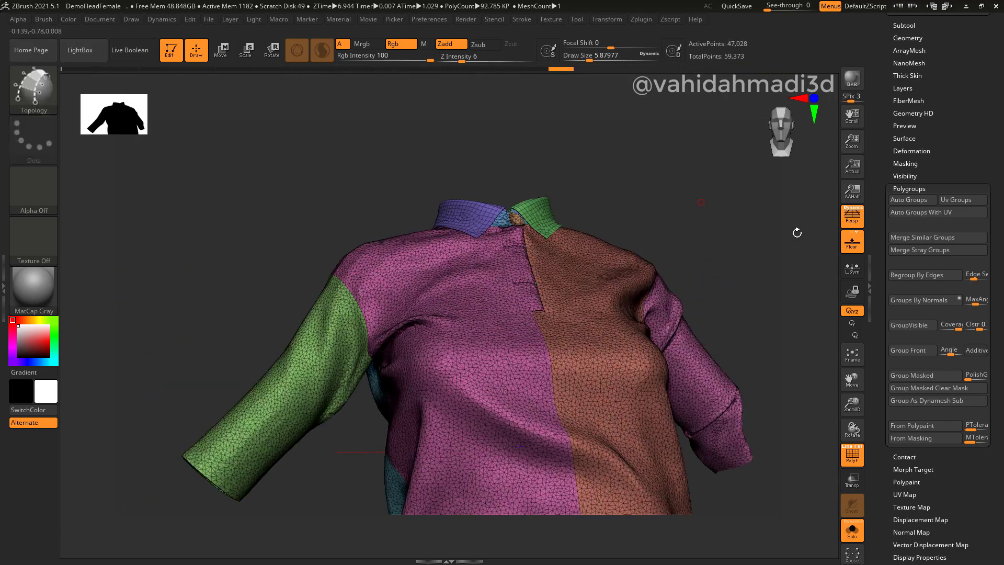
- Split the hidden buttons off the shirt into their own subtool and view the remaining fabric mesh
{"action": "left_click_drag", "start_coordinate": [955, 144], "coordinate": [955, 197]}
{"action": "left_click", "coordinate": [905, 79]}
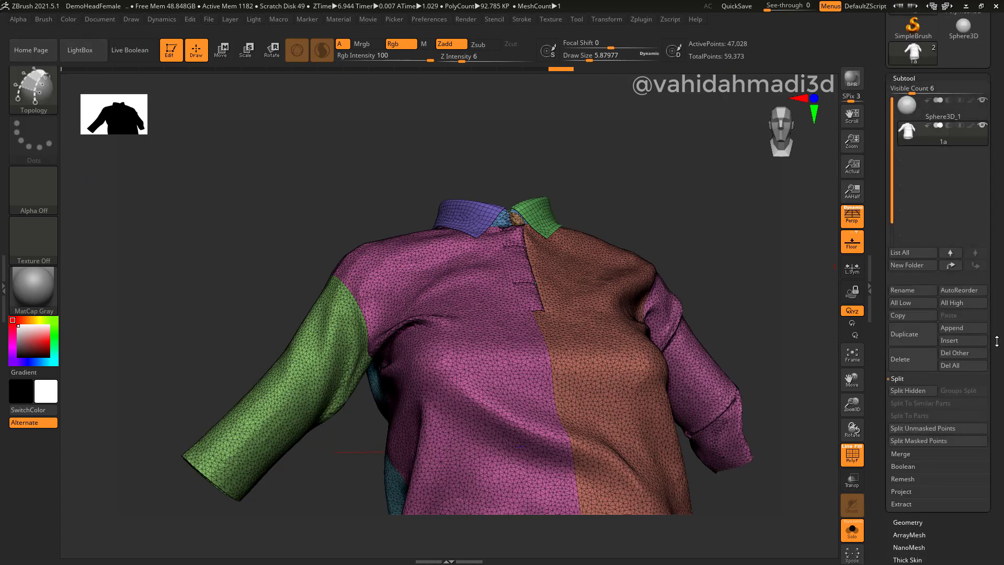
{"action": "scroll", "coordinate": [912, 272], "scroll_direction": "down", "scroll_amount": 3}
{"action": "left_click", "coordinate": [912, 276]}
{"action": "left_click_drag", "start_coordinate": [785, 335], "coordinate": [696, 329]}
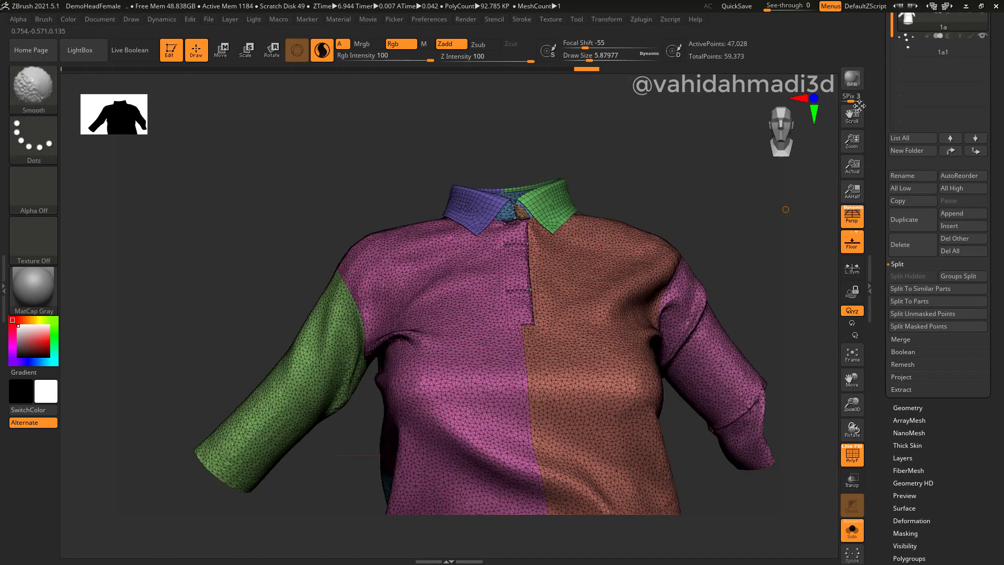
{"action": "right_click_drag", "start_coordinate": [814, 421], "coordinate": [641, 322], "text": "alt"}
{"action": "left_click_drag", "start_coordinate": [981, 442], "coordinate": [977, 423]}
{"action": "scroll", "coordinate": [977, 422], "scroll_direction": "down", "scroll_amount": 1}
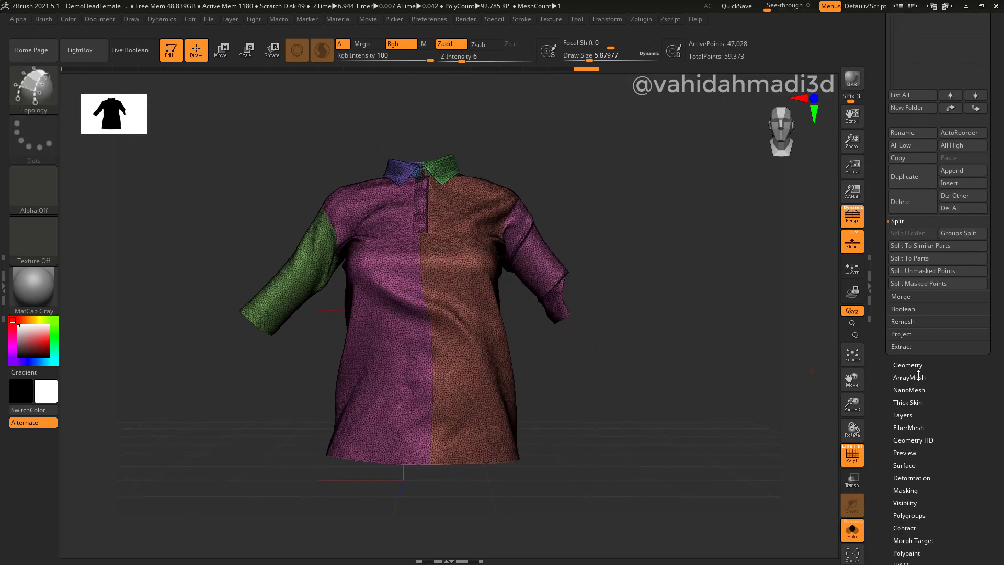
- Remesh the shirt with ZRemesher, keeping its polygroups with group smoothing at 0 and retaining the same polygon count
{"action": "left_click", "coordinate": [908, 364]}
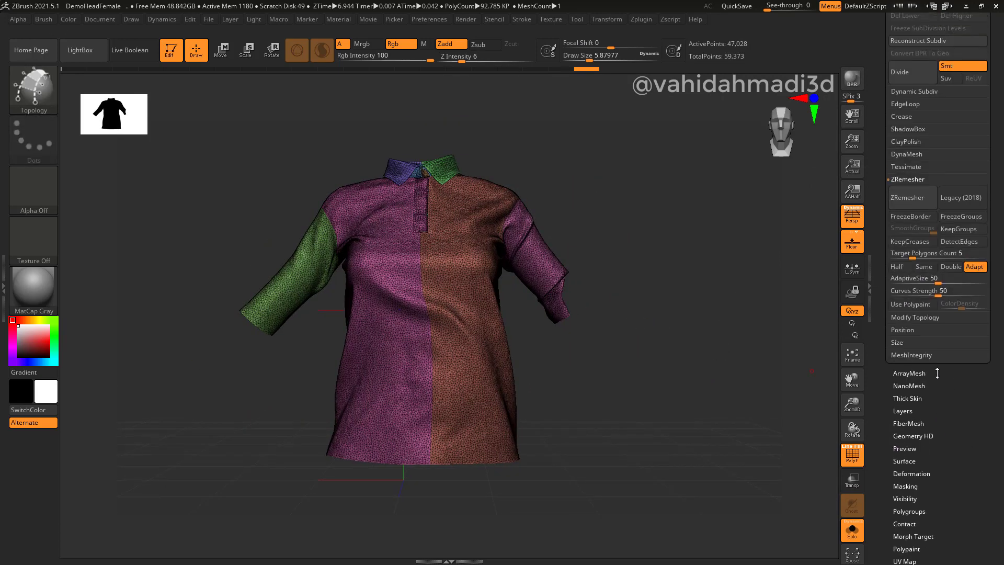
{"action": "left_click", "coordinate": [964, 230]}
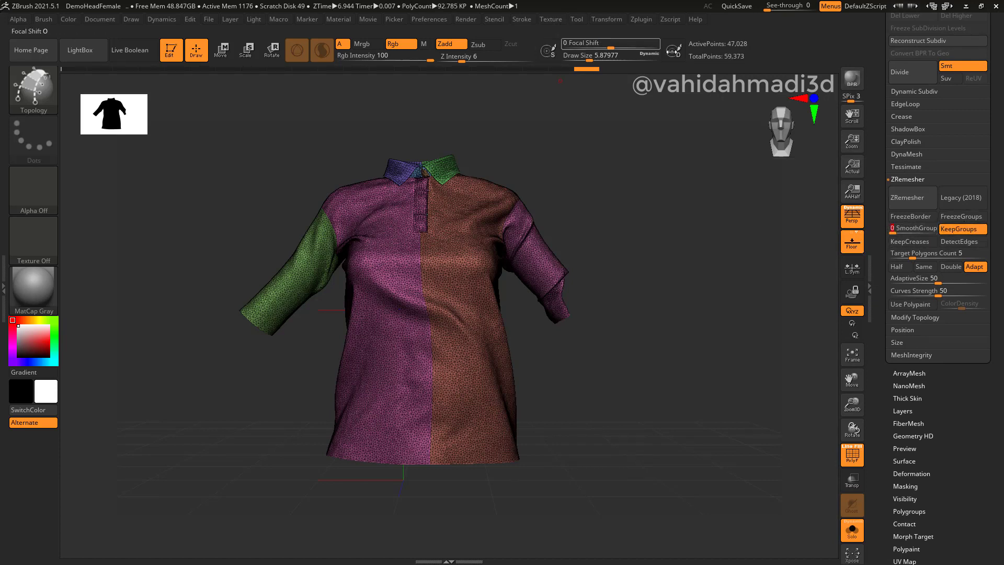
{"action": "key", "text": "ctrl"}
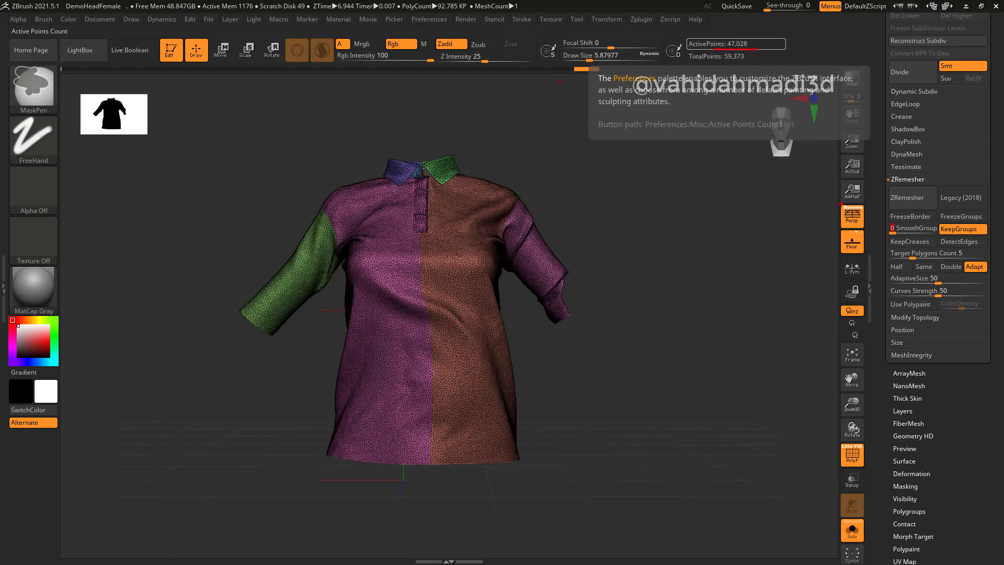
{"action": "left_click", "coordinate": [924, 266]}
{"action": "left_click", "coordinate": [907, 204]}
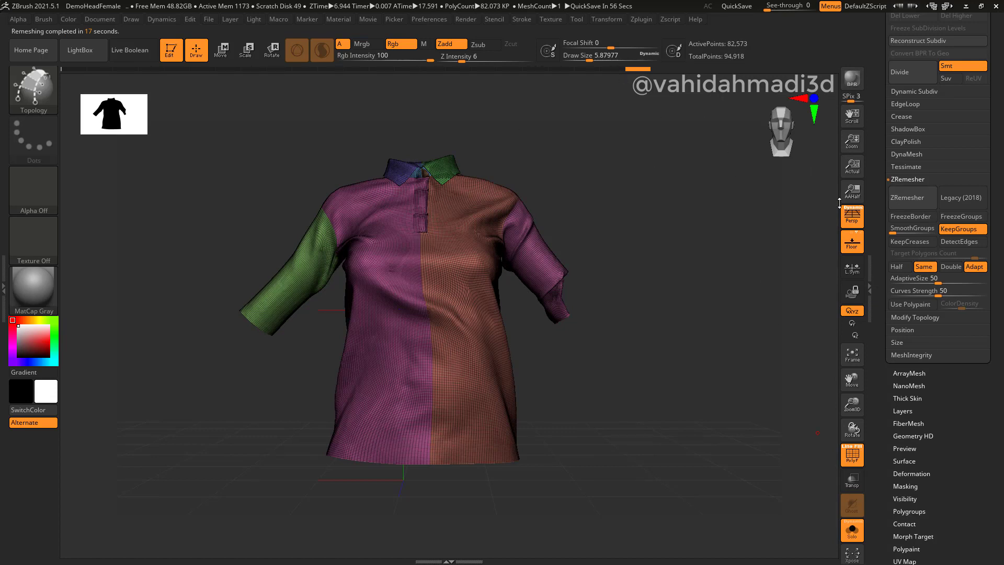
- Remesh the shirt again with the Same and Adapt options off and a target polygon count of about 20.69
{"action": "left_click", "coordinate": [919, 266]}
{"action": "left_click", "coordinate": [974, 267]}
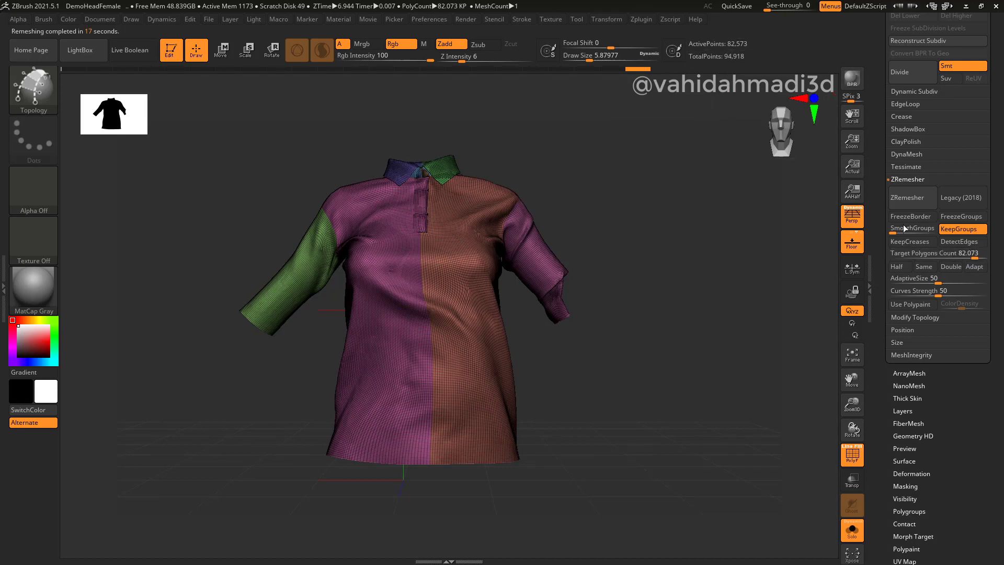
{"action": "left_click_drag", "start_coordinate": [950, 254], "coordinate": [934, 254]}
{"action": "left_click", "coordinate": [918, 196]}
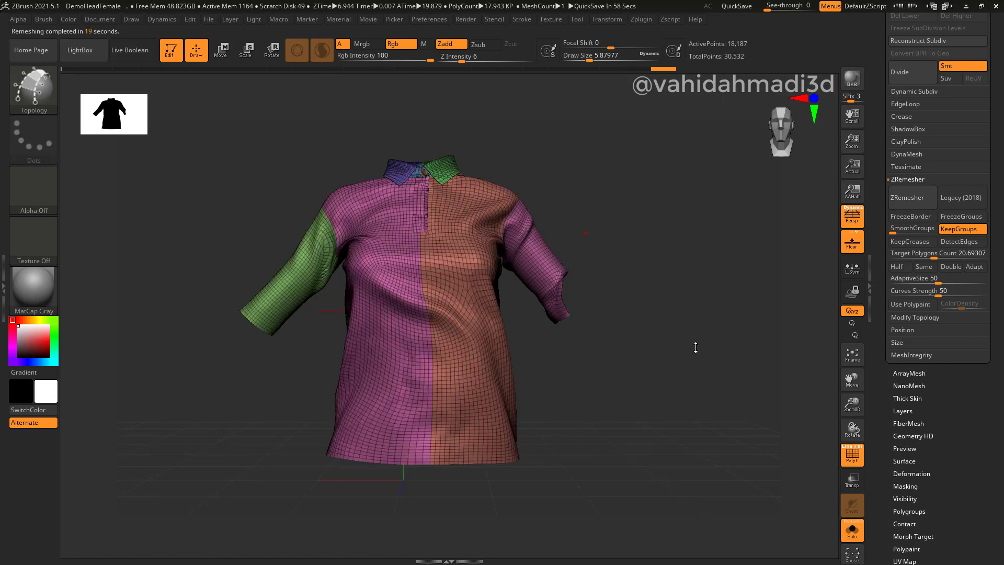
- Mark the original triangulated shirt in the undo history as the projection source, and return to the low-poly remeshed state
{"action": "right_click_drag", "start_coordinate": [485, 192], "coordinate": [563, 218]}
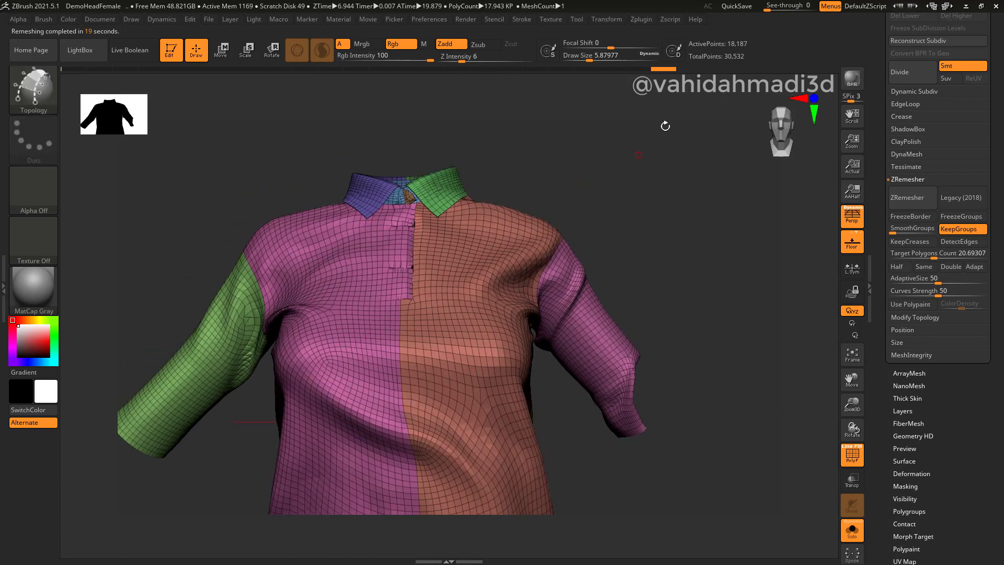
{"action": "left_click_drag", "start_coordinate": [644, 69], "coordinate": [616, 67]}
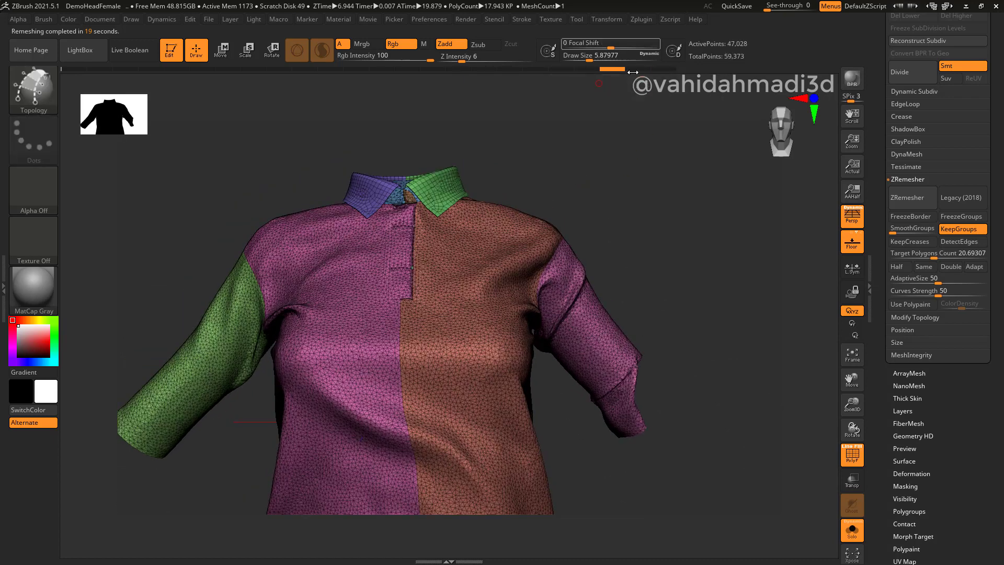
{"action": "key", "text": "ctrl"}
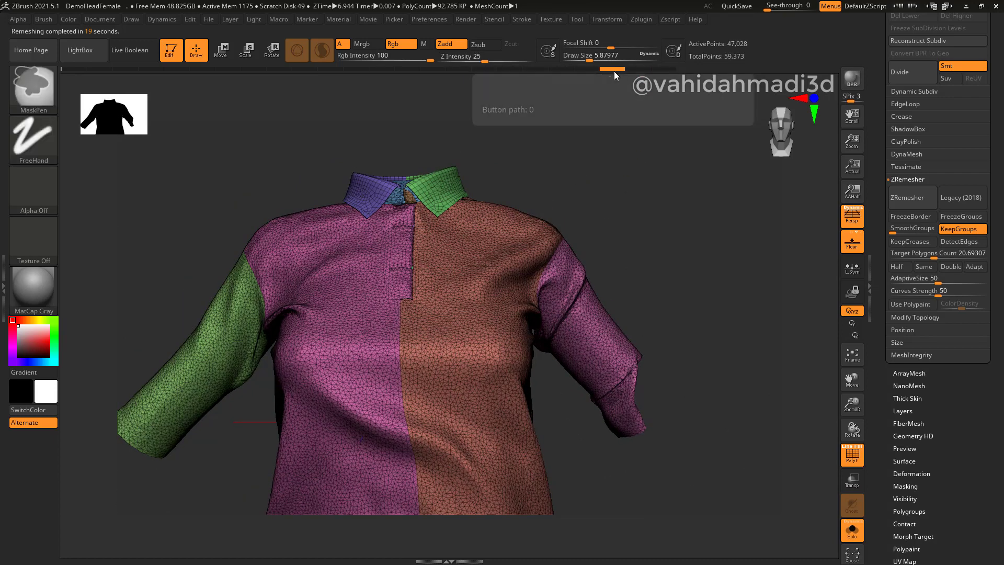
{"action": "mouse_move", "coordinate": [618, 69]}
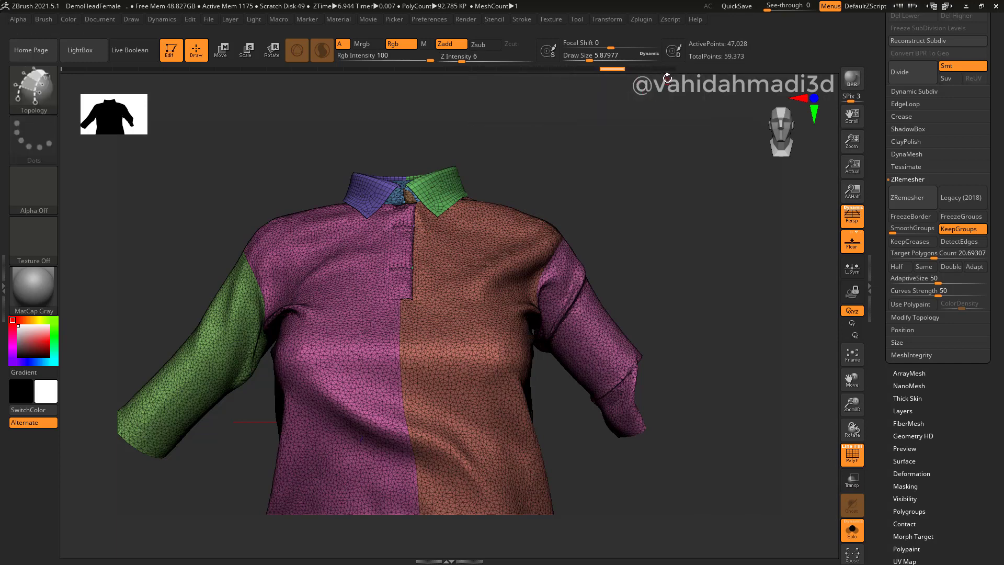
{"action": "left_click", "coordinate": [665, 71]}
- Try subdividing the remeshed shirt once, and undo the subdivision
{"action": "scroll", "coordinate": [928, 109], "scroll_direction": "down", "scroll_amount": 3}
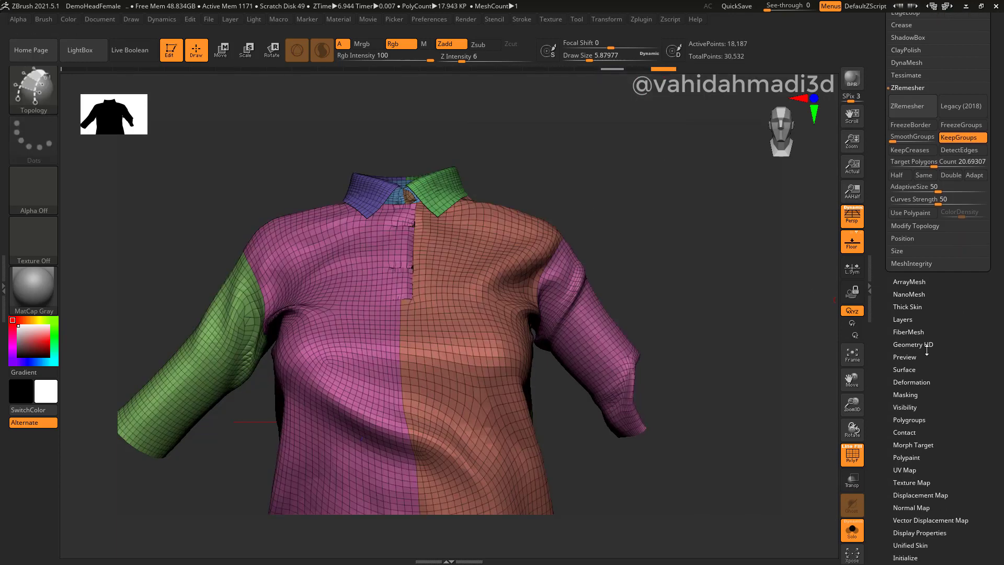
{"action": "scroll", "coordinate": [959, 144], "scroll_direction": "up", "scroll_amount": 2}
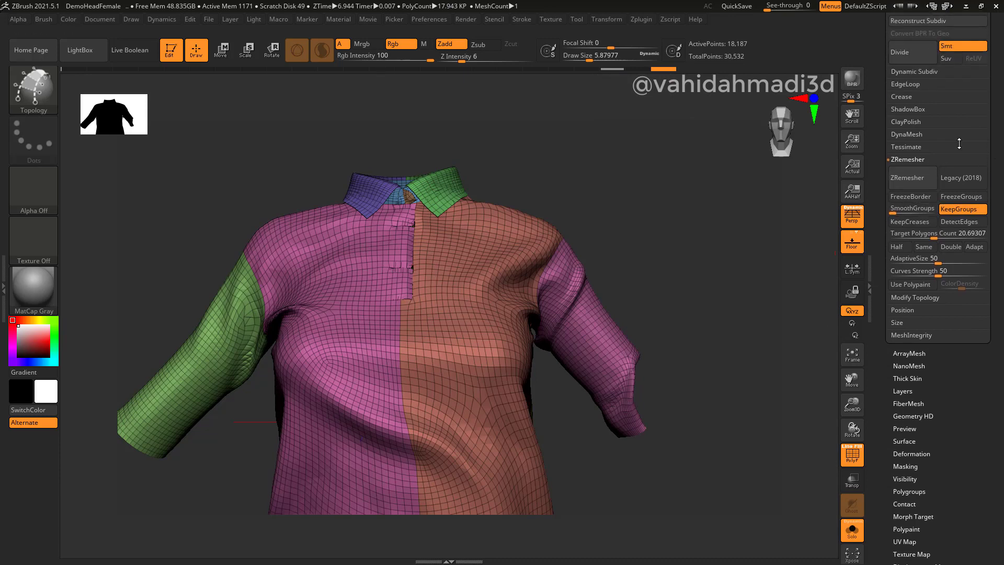
{"action": "left_click", "coordinate": [917, 59]}
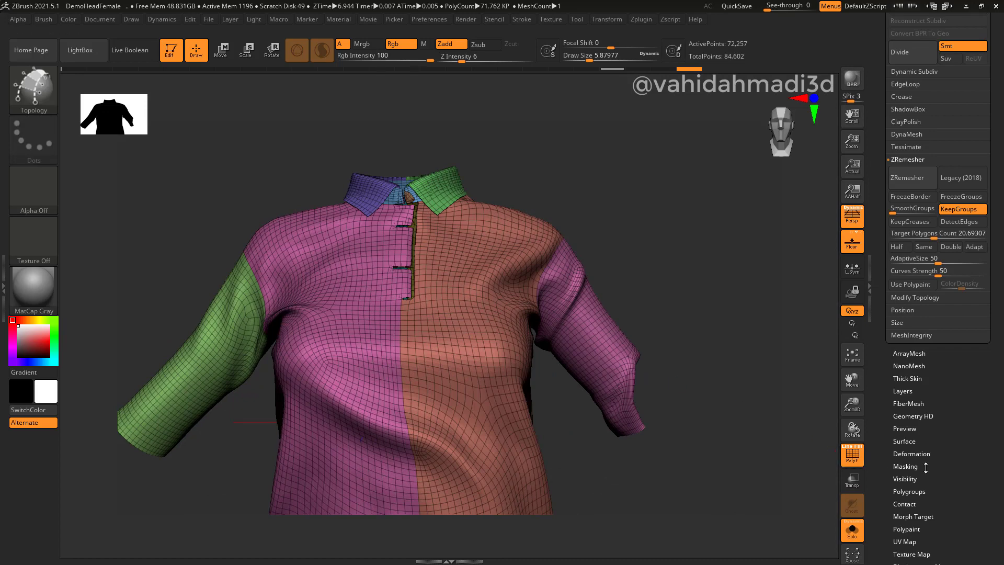
{"action": "scroll", "coordinate": [941, 398], "scroll_direction": "down", "scroll_amount": 4}
{"action": "key", "text": "ctrl+z"}
{"action": "scroll", "coordinate": [953, 239], "scroll_direction": "up", "scroll_amount": 3}
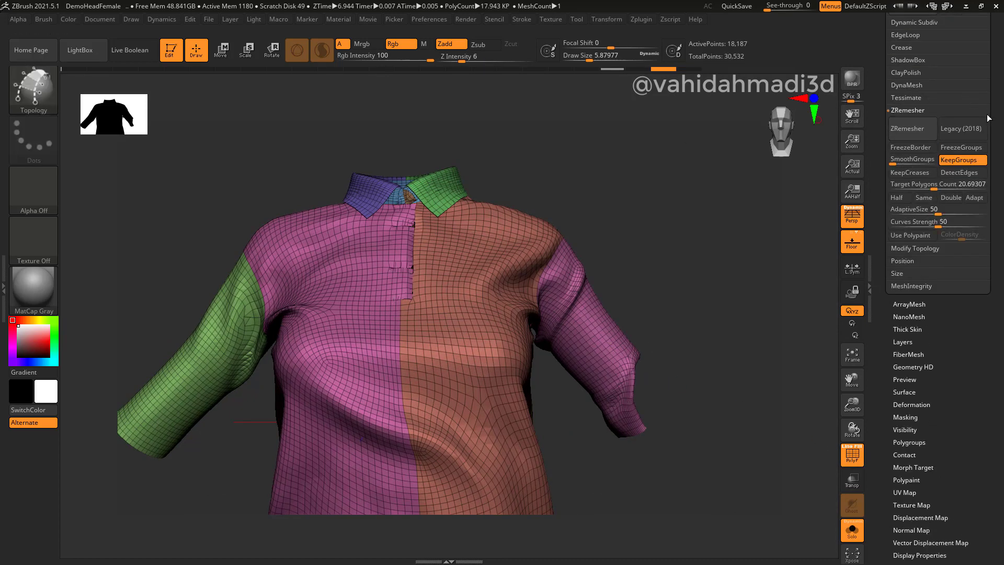
- Crease the remeshed shirt's edges along its polygroup borders
{"action": "scroll", "coordinate": [991, 58], "scroll_direction": "up", "scroll_amount": 2}
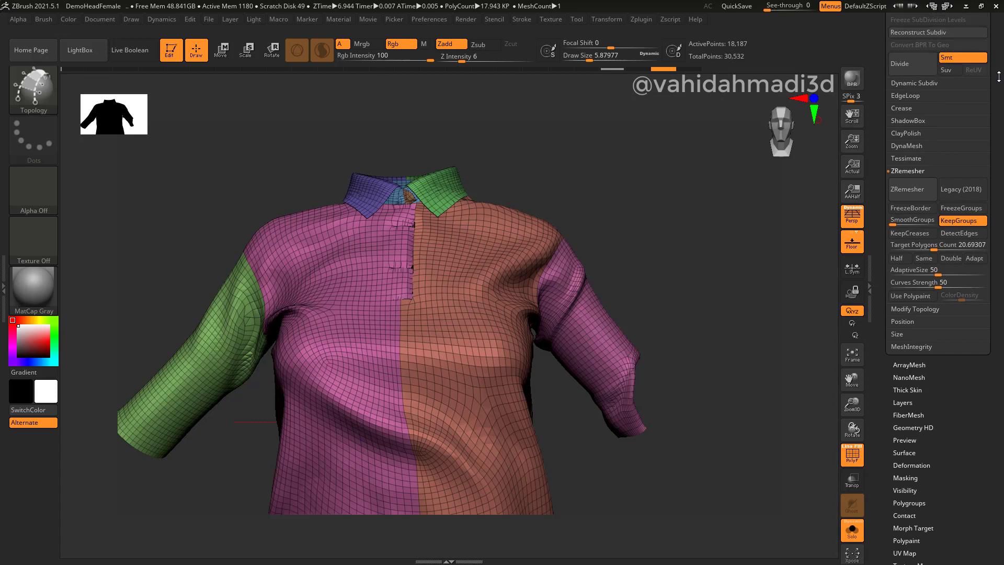
{"action": "scroll", "coordinate": [999, 78], "scroll_direction": "up", "scroll_amount": 2}
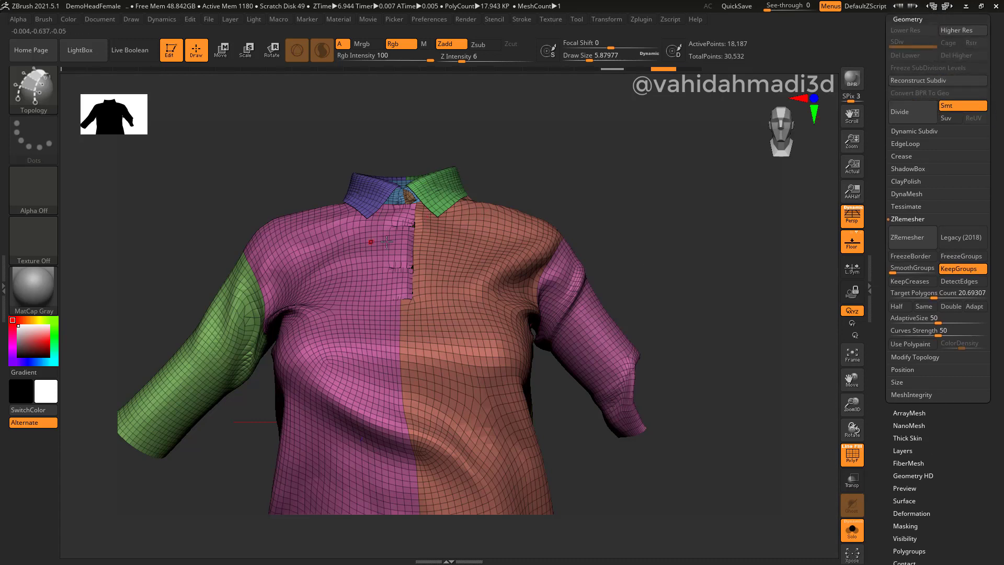
{"action": "scroll", "coordinate": [413, 242], "scroll_direction": "up", "scroll_amount": 2}
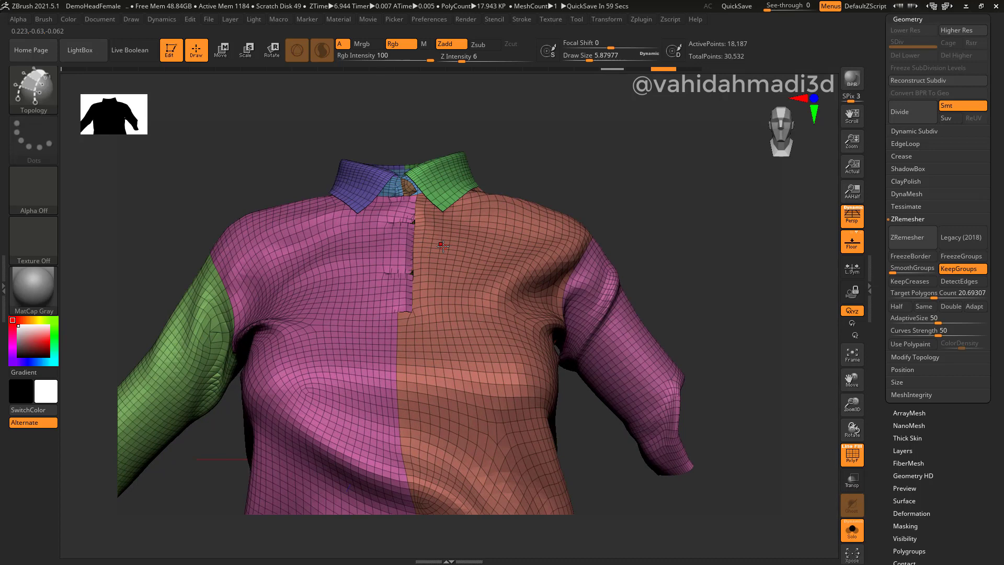
{"action": "scroll", "coordinate": [937, 418], "scroll_direction": "down", "scroll_amount": 1}
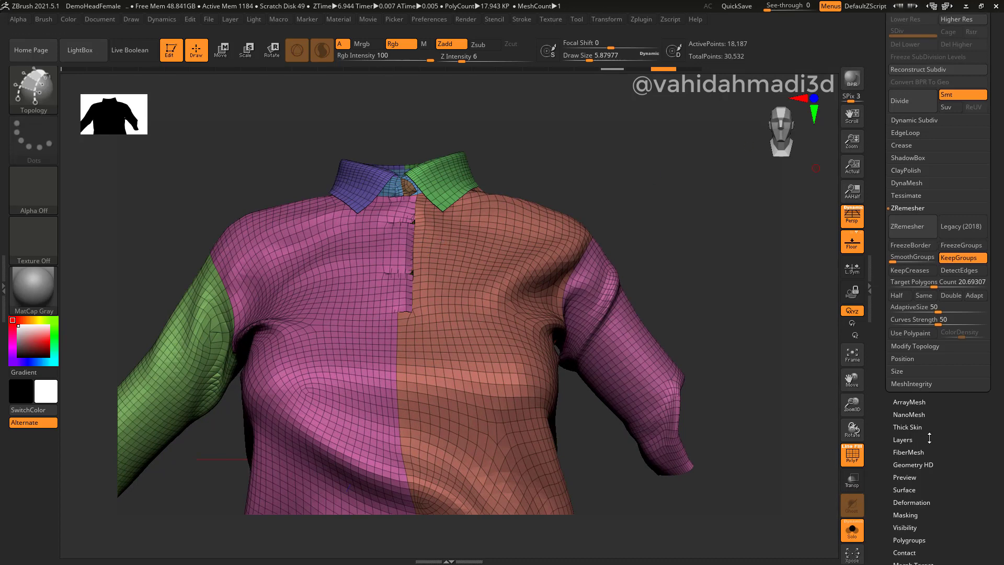
{"action": "scroll", "coordinate": [944, 392], "scroll_direction": "down", "scroll_amount": 5}
{"action": "left_click", "coordinate": [908, 148]}
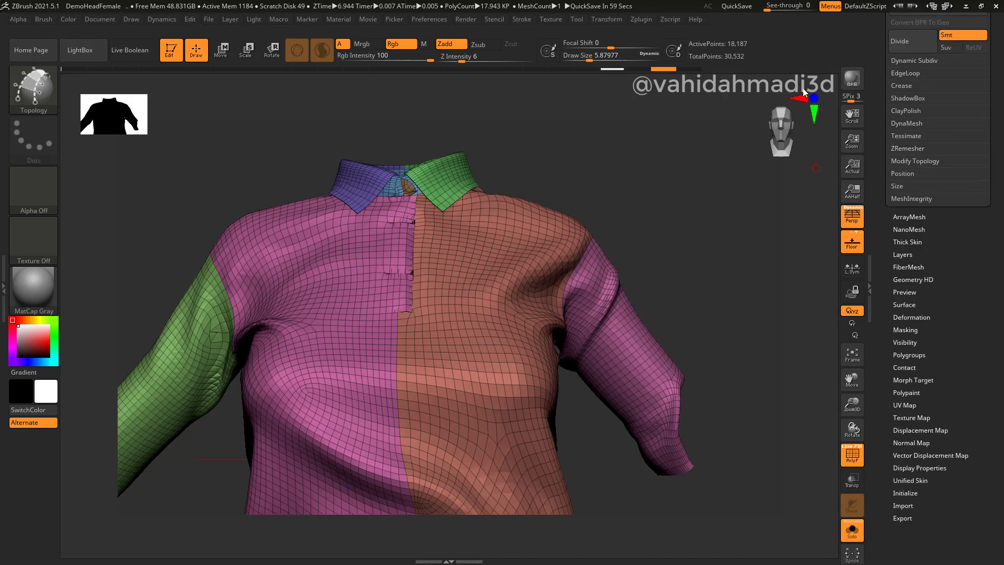
{"action": "left_click", "coordinate": [900, 86]}
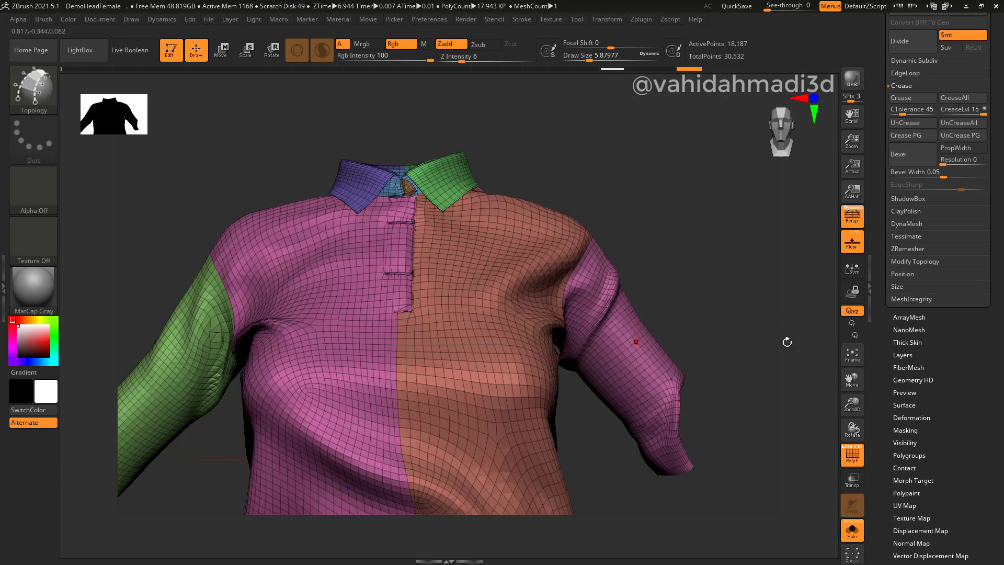
- Divide the creased shirt mesh twice, up to subdivision level 3
{"action": "scroll", "coordinate": [953, 384], "scroll_direction": "up", "scroll_amount": 3}
{"action": "scroll", "coordinate": [953, 384], "scroll_direction": "up", "scroll_amount": 10}
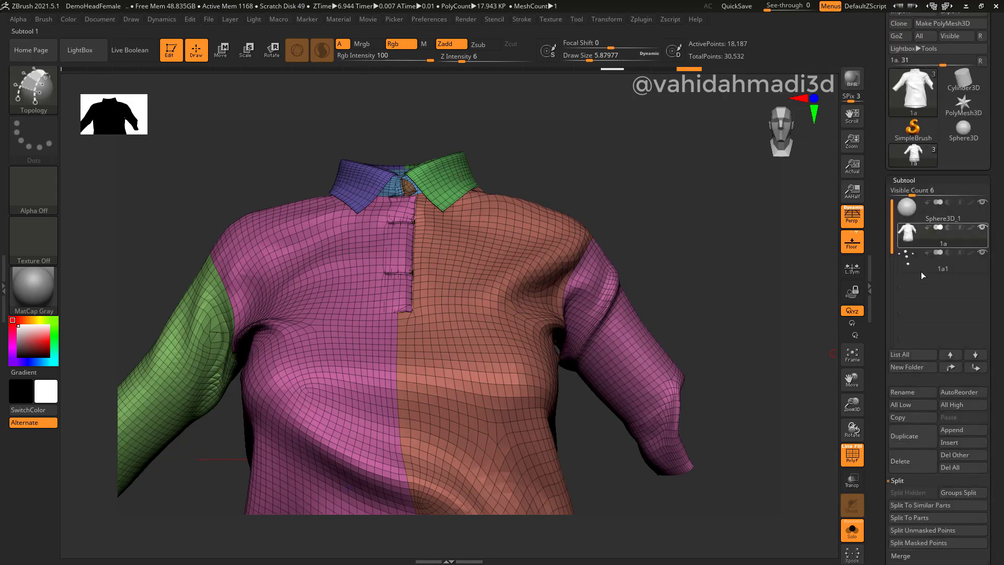
{"action": "scroll", "coordinate": [936, 418], "scroll_direction": "down", "scroll_amount": 10}
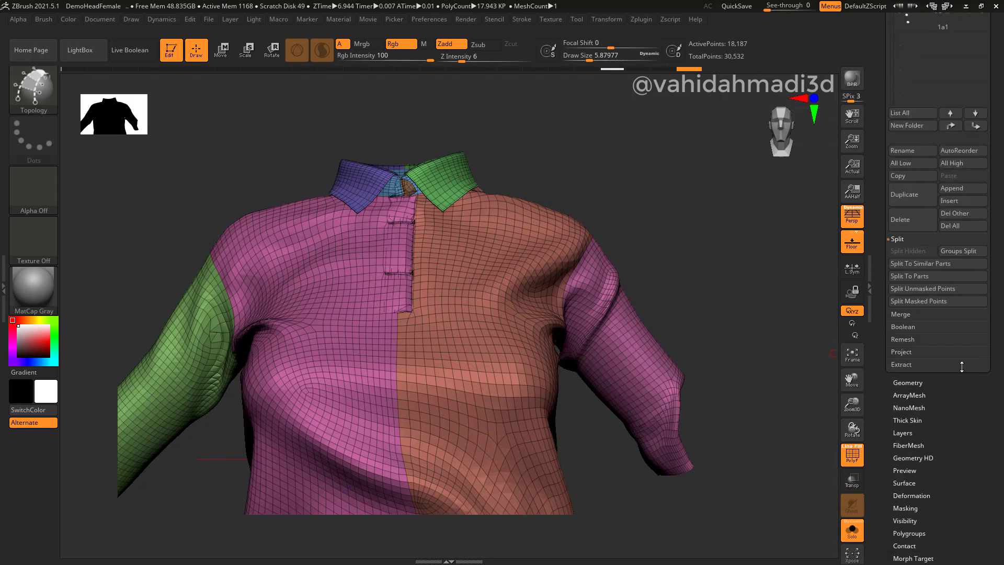
{"action": "scroll", "coordinate": [934, 393], "scroll_direction": "down", "scroll_amount": 3}
{"action": "left_click", "coordinate": [901, 112]}
{"action": "left_click", "coordinate": [901, 112]}
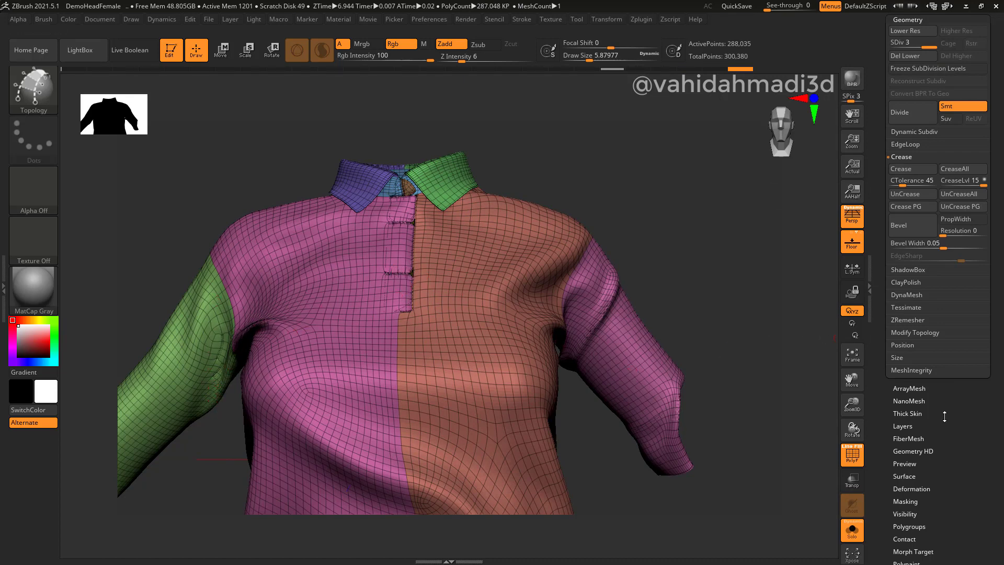
- Compare the subdivided shirt with its marked original state in the undo history
{"action": "scroll", "coordinate": [955, 430], "scroll_direction": "up", "scroll_amount": 2}
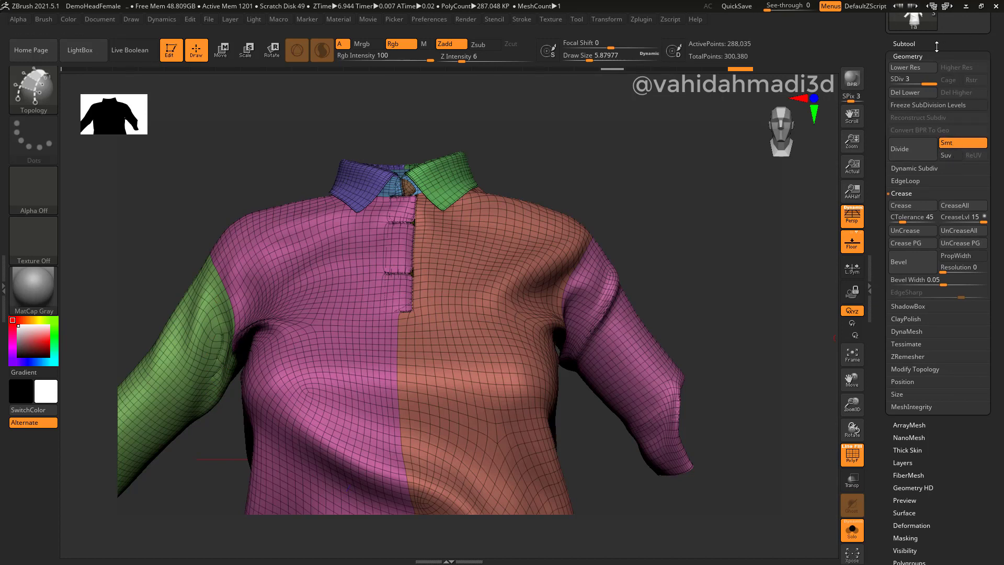
{"action": "left_click", "coordinate": [619, 71]}
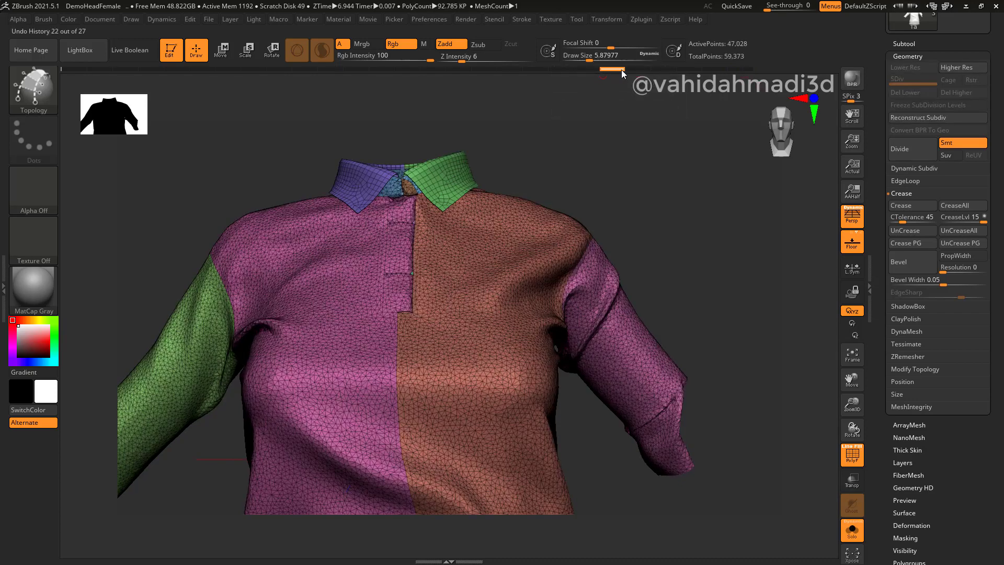
{"action": "left_click", "coordinate": [741, 68]}
- Project the marked history state's detail onto the subdivided shirt with Project History at distance 0.02
{"action": "left_click_drag", "start_coordinate": [926, 425], "coordinate": [927, 564]}
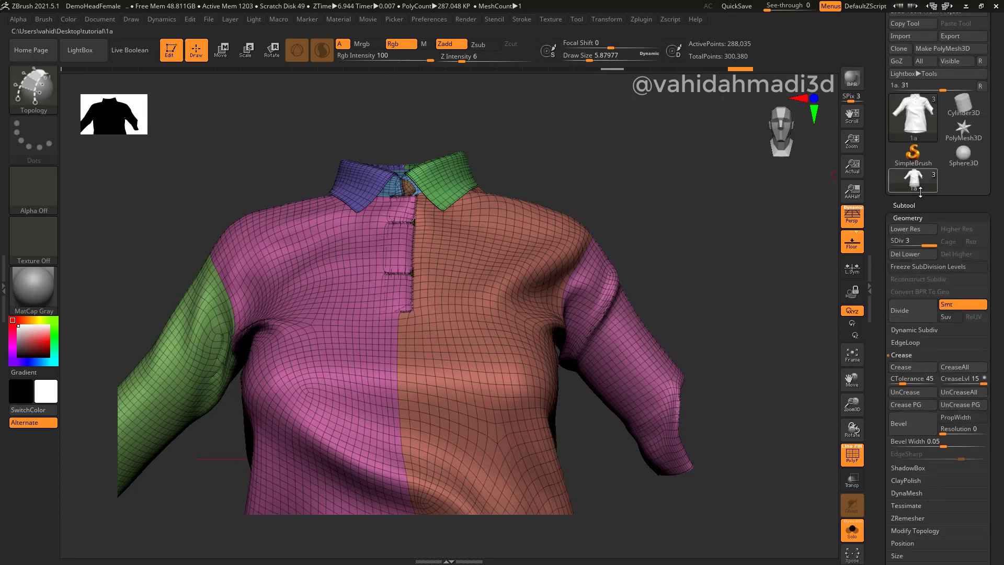
{"action": "left_click", "coordinate": [914, 204]}
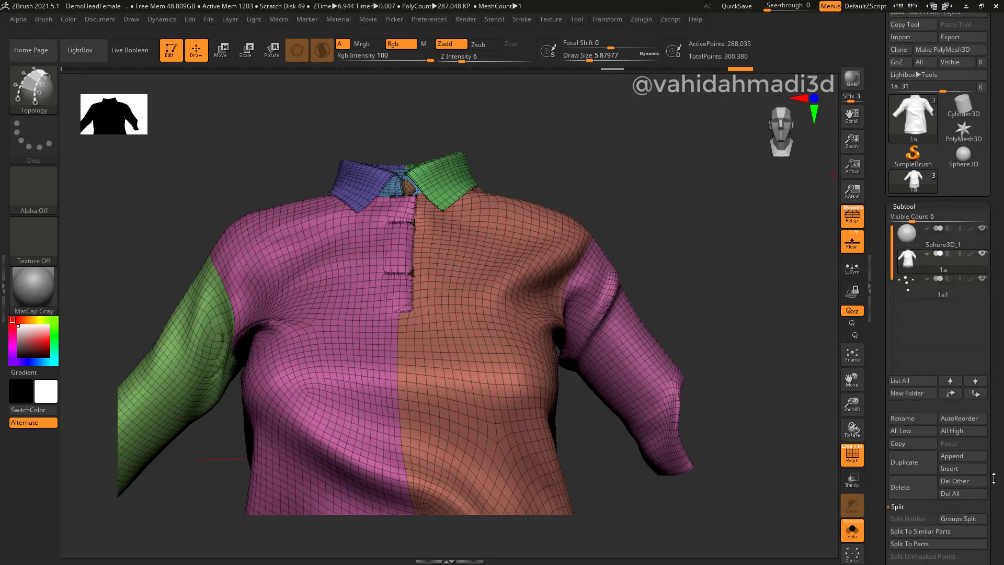
{"action": "scroll", "coordinate": [923, 386], "scroll_direction": "down", "scroll_amount": 5}
{"action": "left_click", "coordinate": [923, 395]}
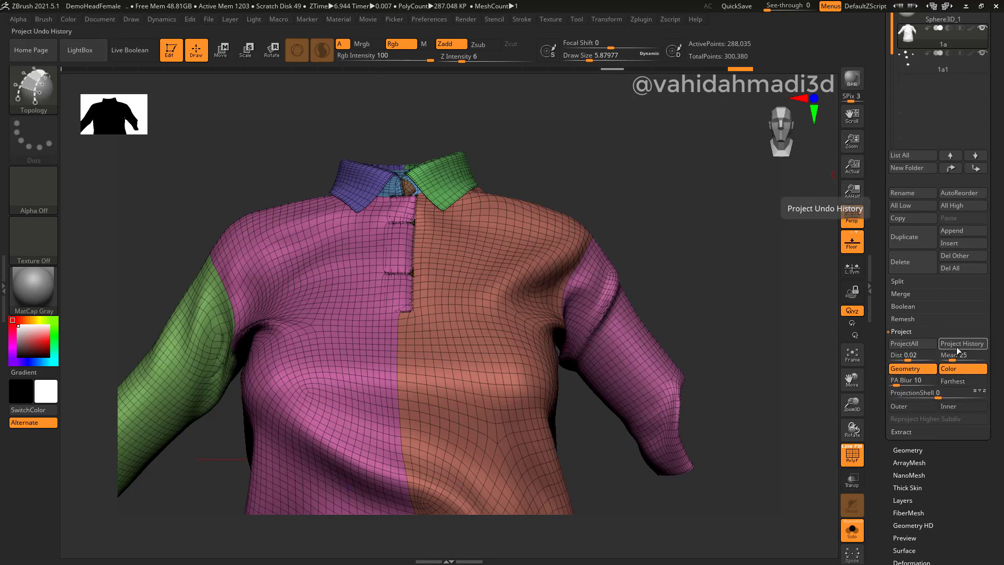
{"action": "key", "text": "ctrl"}
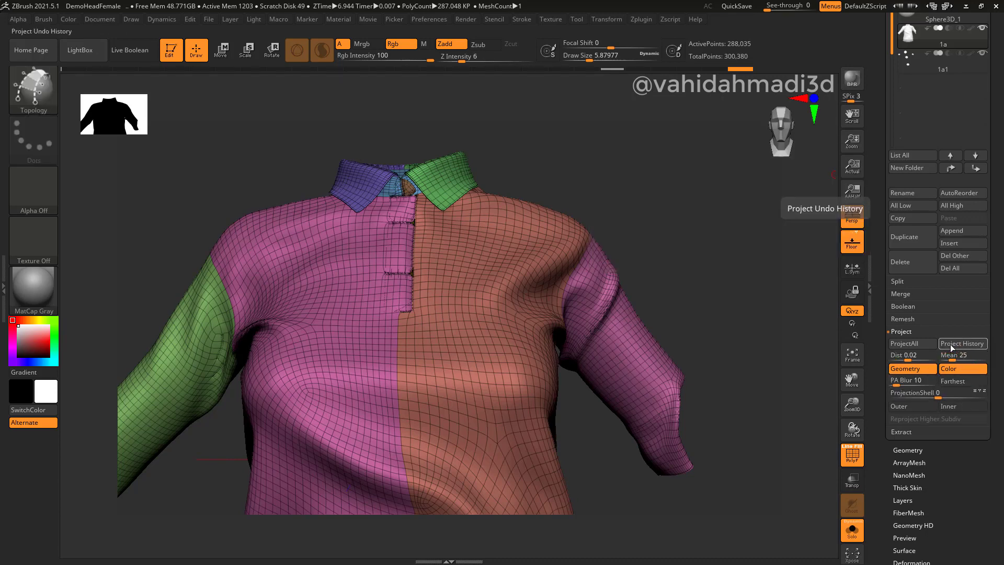
{"action": "left_click", "coordinate": [958, 343]}
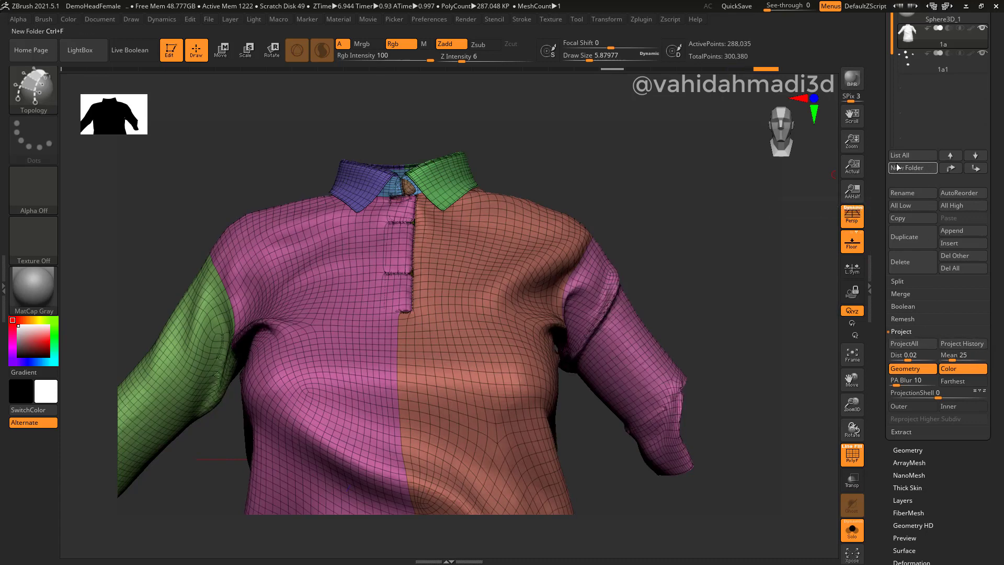
- Compare the projected shirt with the original history state, and inspect the whole garment from a different angle
{"action": "mouse_move", "coordinate": [908, 62]}
{"action": "left_click", "coordinate": [609, 69]}
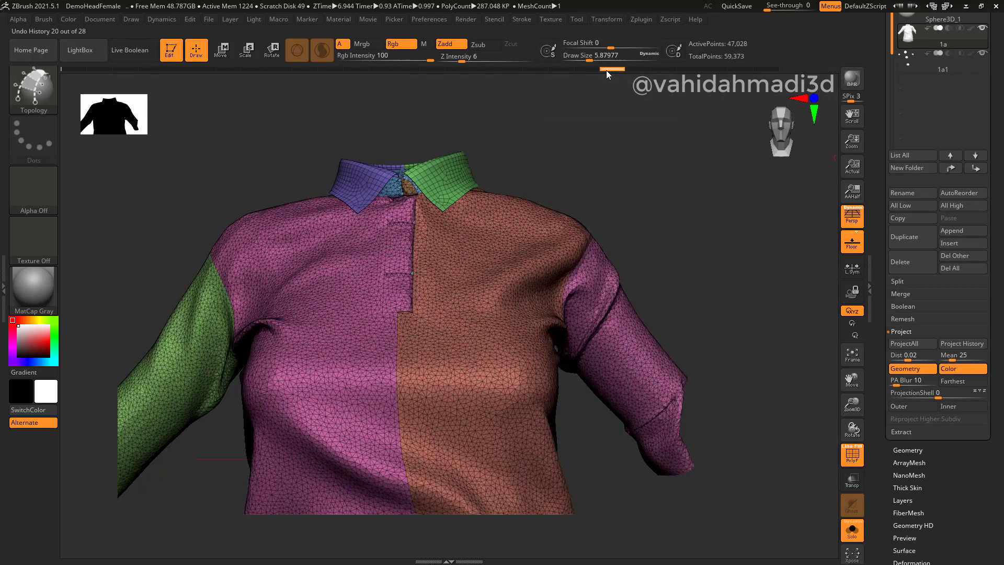
{"action": "left_click", "coordinate": [775, 69]}
{"action": "right_click_drag", "start_coordinate": [675, 241], "coordinate": [657, 272], "text": "ctrl"}
{"action": "left_click_drag", "start_coordinate": [657, 272], "coordinate": [761, 304]}
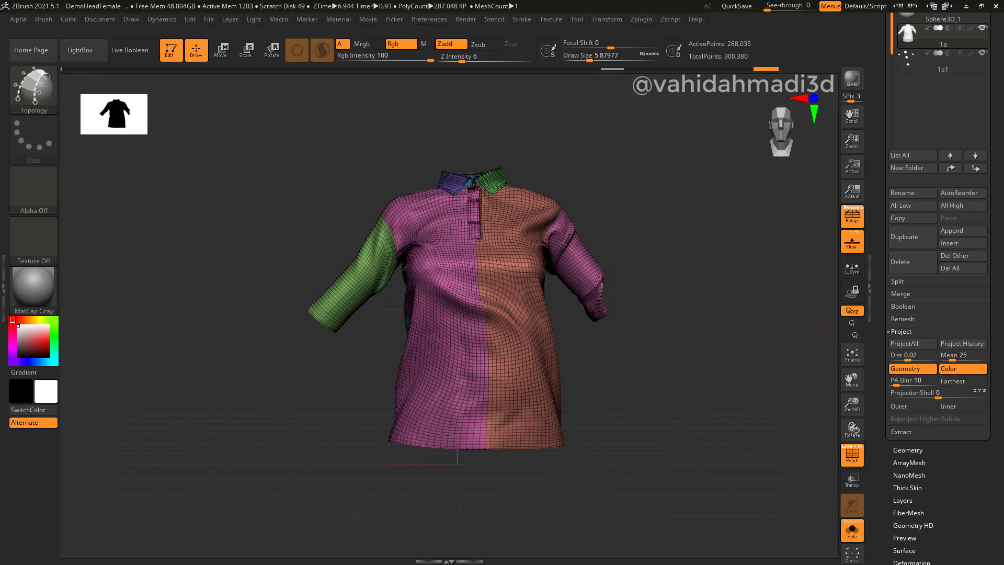
- Turn off Solo mode, and switch to Marvelous Designer with the polo on the avatar
{"action": "key", "text": "super"}
{"action": "key", "text": "super"}
{"action": "key", "text": "super"}
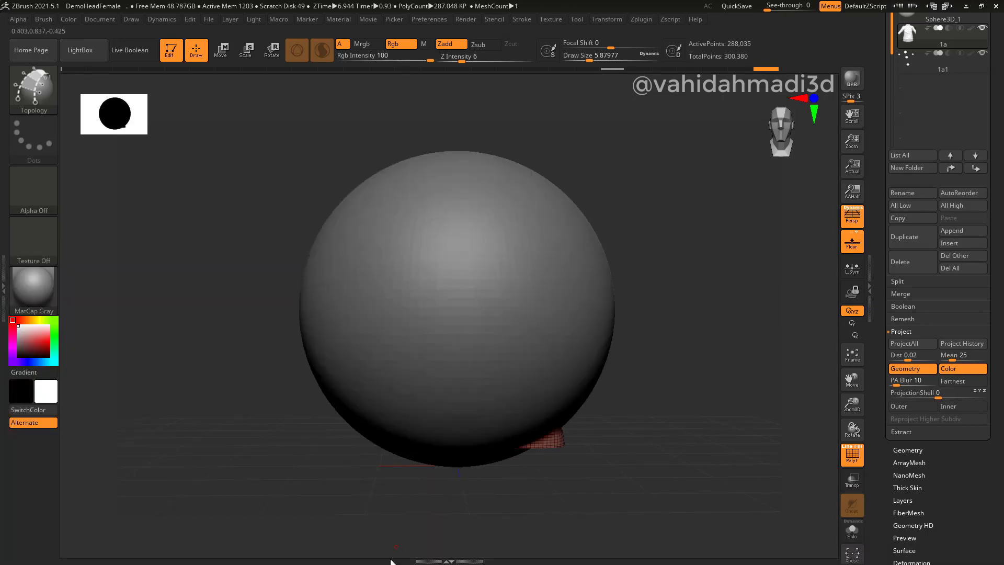
{"action": "key", "text": "super"}
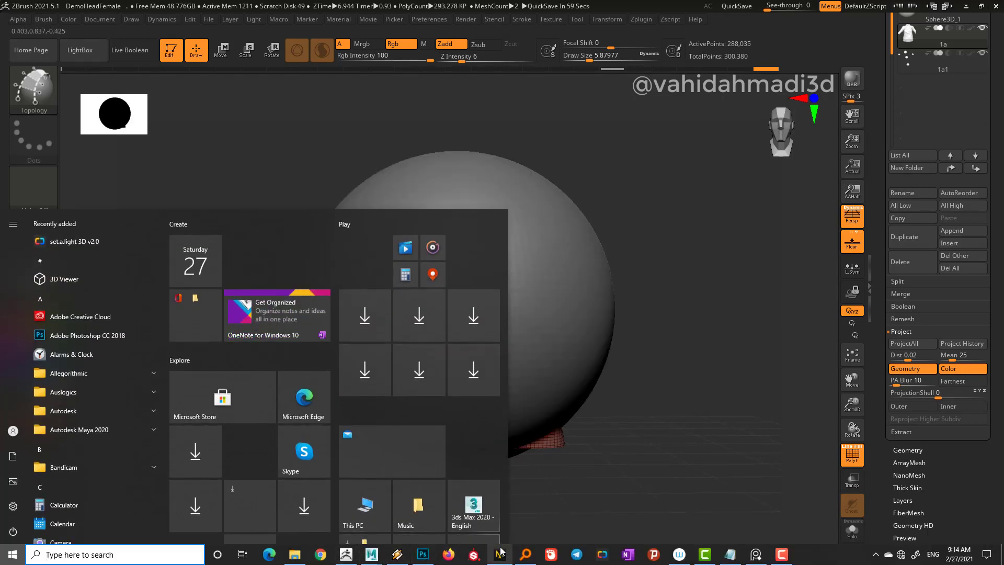
{"action": "left_click", "coordinate": [502, 552]}
{"action": "key", "text": "super"}
{"action": "key", "text": "super"}
{"action": "left_click", "coordinate": [478, 175]}
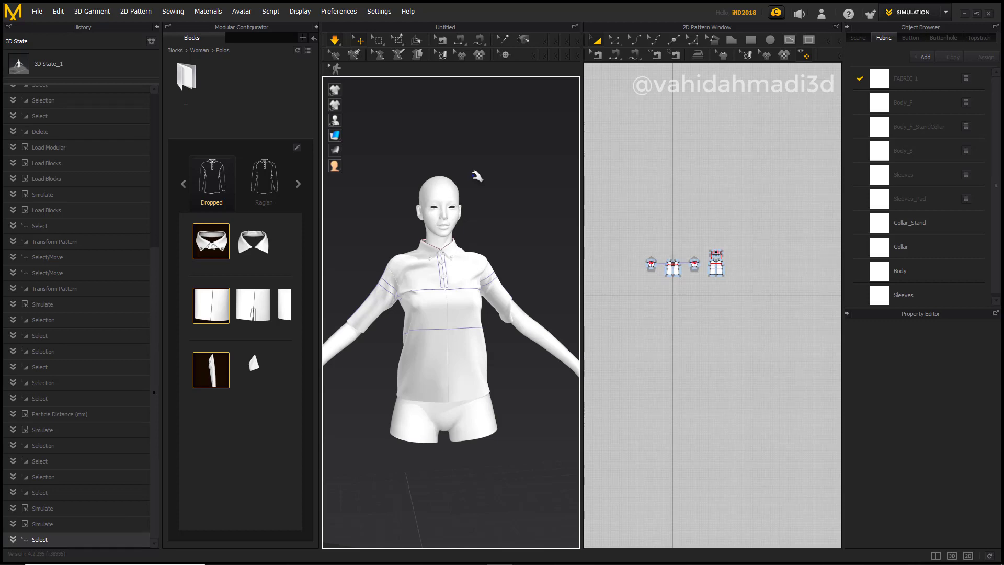
- Examine the draped polo's front, its 2D patterns, and the centre back seam below the collar
{"action": "scroll", "coordinate": [482, 226], "scroll_direction": "up", "scroll_amount": 5}
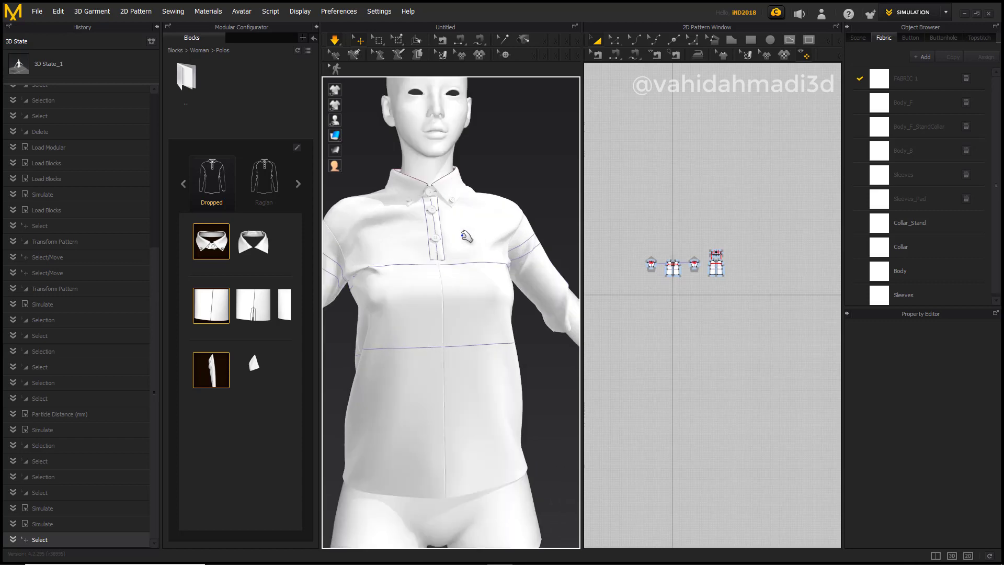
{"action": "scroll", "coordinate": [691, 287], "scroll_direction": "up", "scroll_amount": 5}
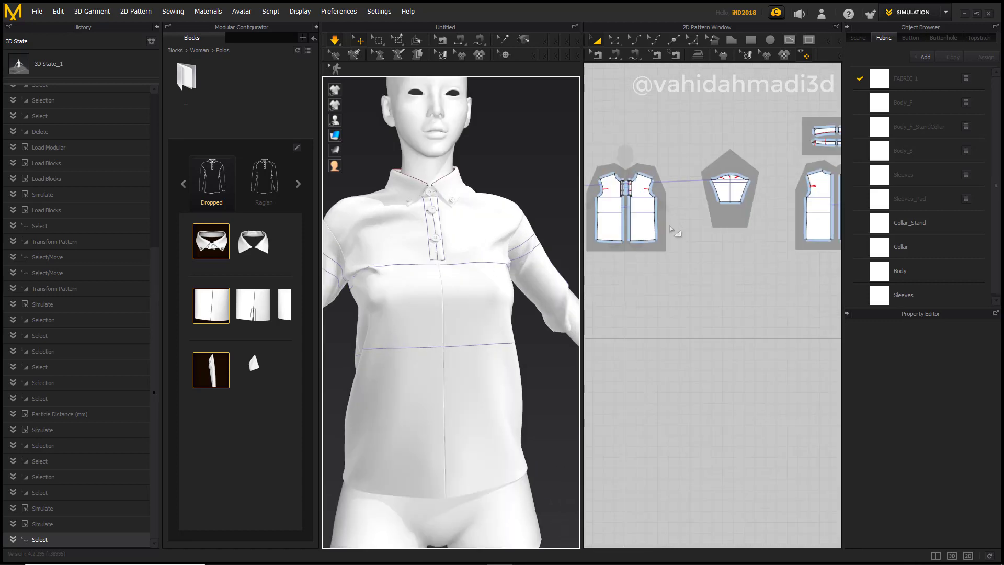
{"action": "scroll", "coordinate": [674, 233], "scroll_direction": "down", "scroll_amount": 4}
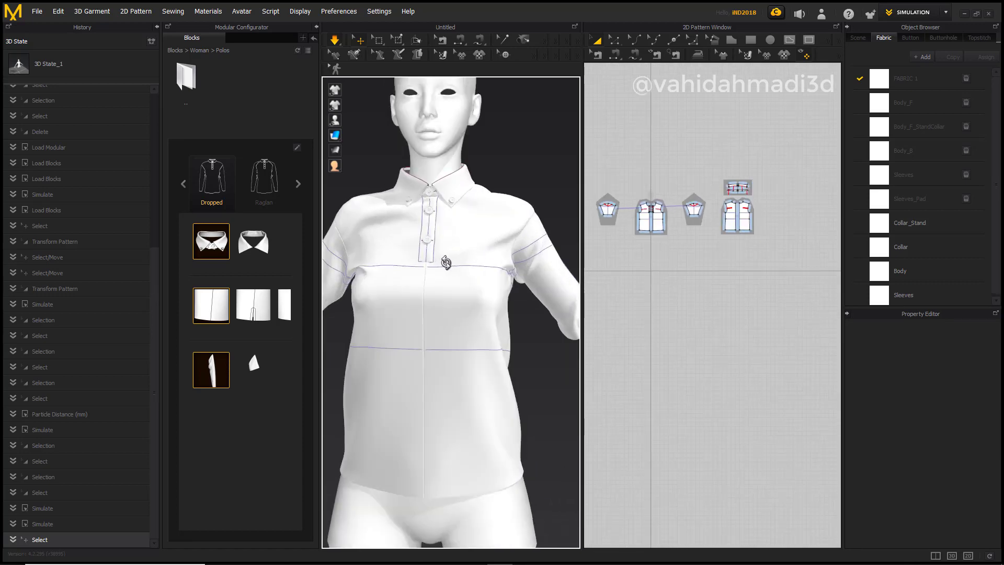
{"action": "right_click_drag", "start_coordinate": [481, 266], "coordinate": [452, 241]}
{"action": "right_click_drag", "start_coordinate": [427, 285], "coordinate": [521, 419]}
{"action": "mouse_move", "coordinate": [486, 324]}
{"action": "right_mouse_down"}
{"action": "mouse_move", "coordinate": [490, 314]}
{"action": "mouse_move", "coordinate": [426, 287]}
{"action": "mouse_move", "coordinate": [458, 197]}
{"action": "mouse_move", "coordinate": [485, 314]}
{"action": "right_mouse_up"}
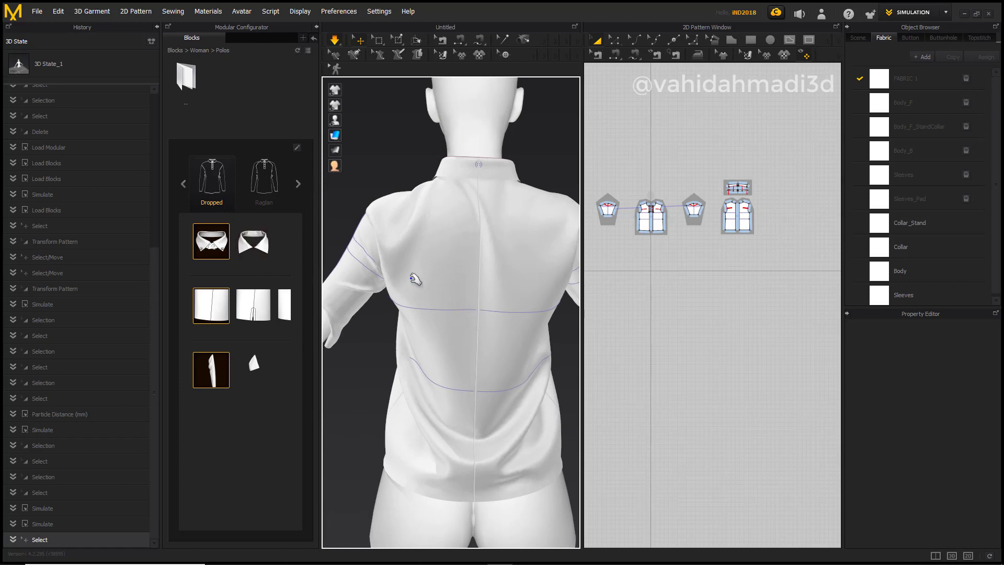
{"action": "right_click_drag", "start_coordinate": [417, 277], "coordinate": [475, 251]}
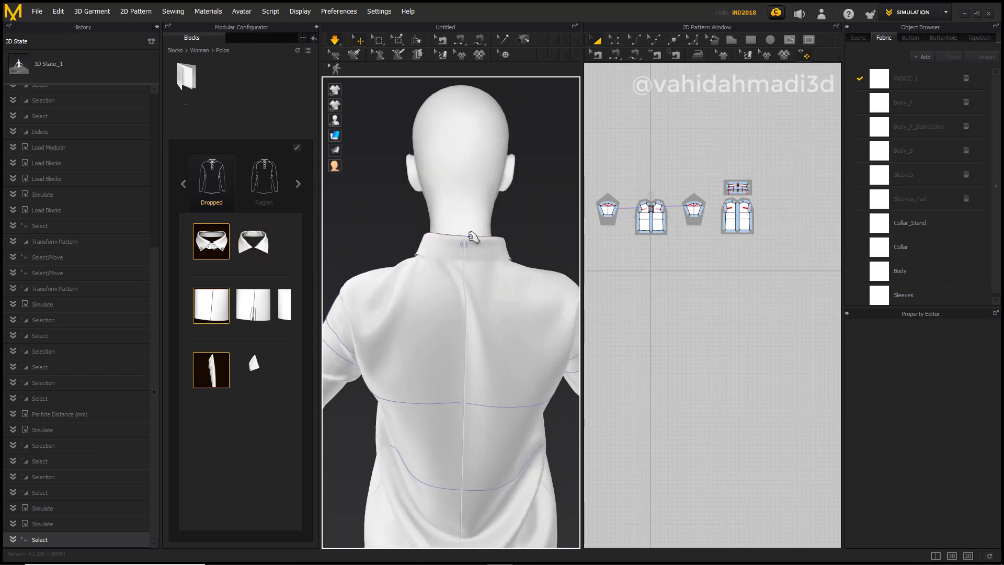
{"action": "scroll", "coordinate": [473, 239], "scroll_direction": "up", "scroll_amount": 5}
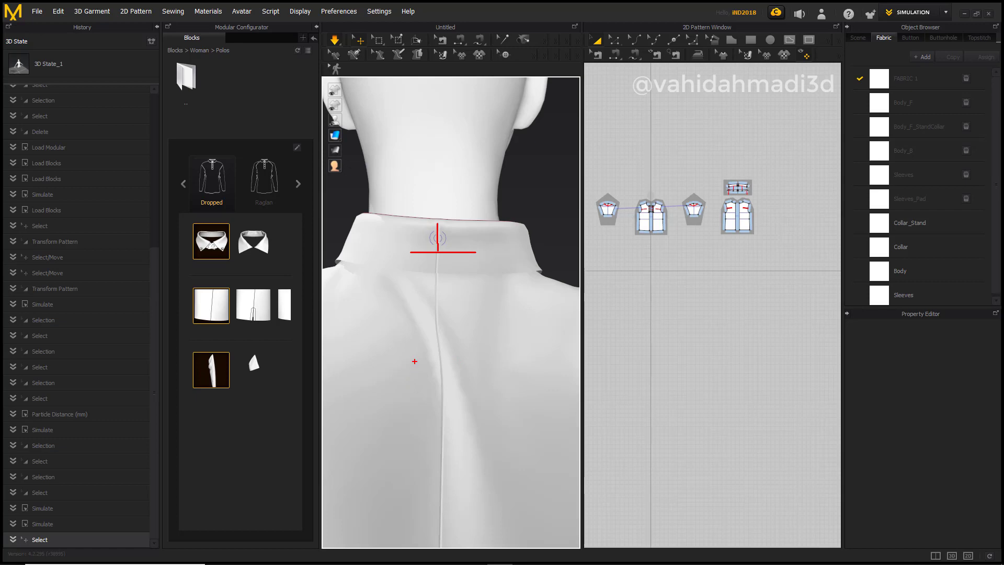
{"action": "key", "text": "Escape"}
- Switch to ZBrush to view the remeshed shirt in isolation, and return to the polo in Marvelous Designer
{"action": "key", "text": "super"}
{"action": "left_click", "coordinate": [346, 554]}
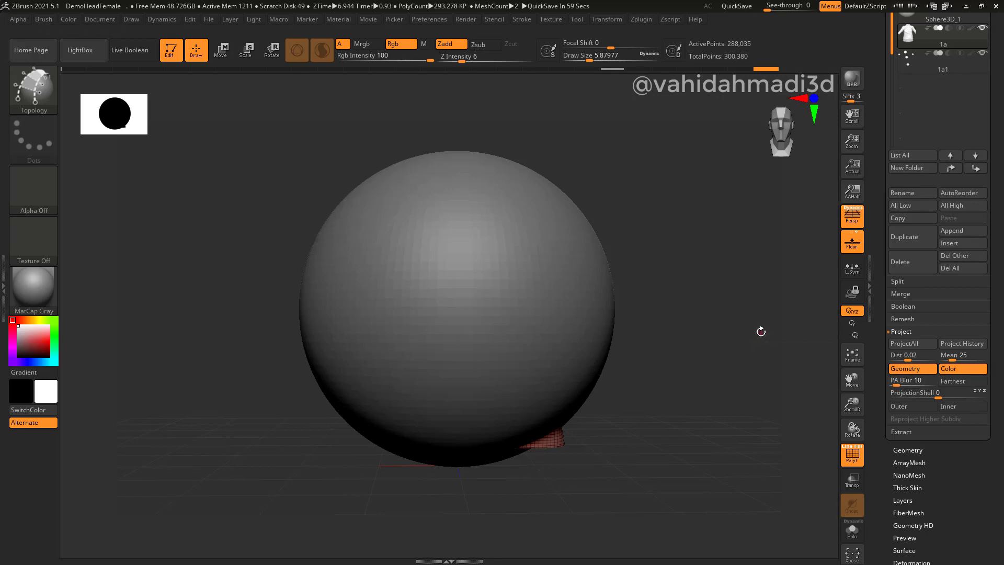
{"action": "key", "text": "super"}
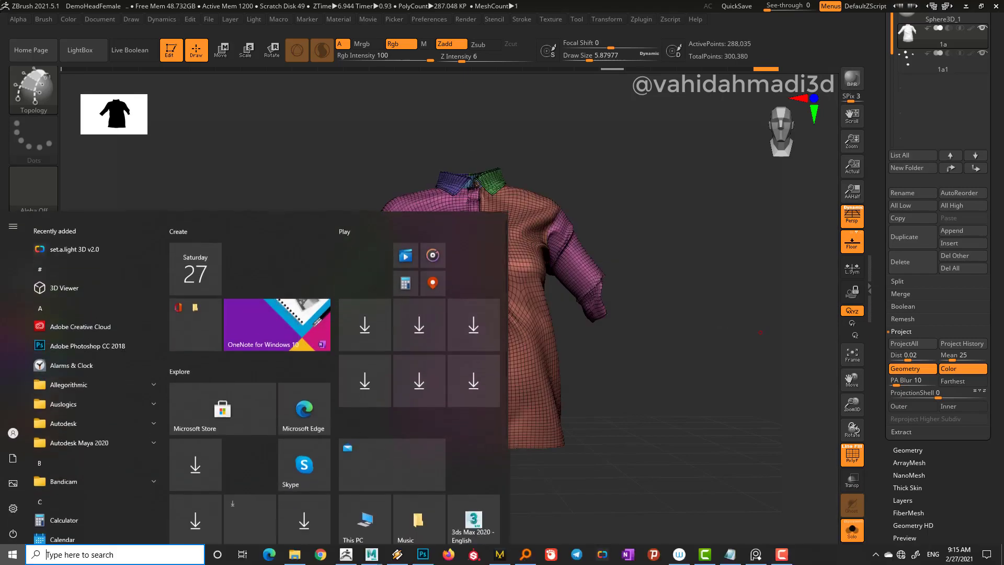
{"action": "left_click", "coordinate": [500, 555]}
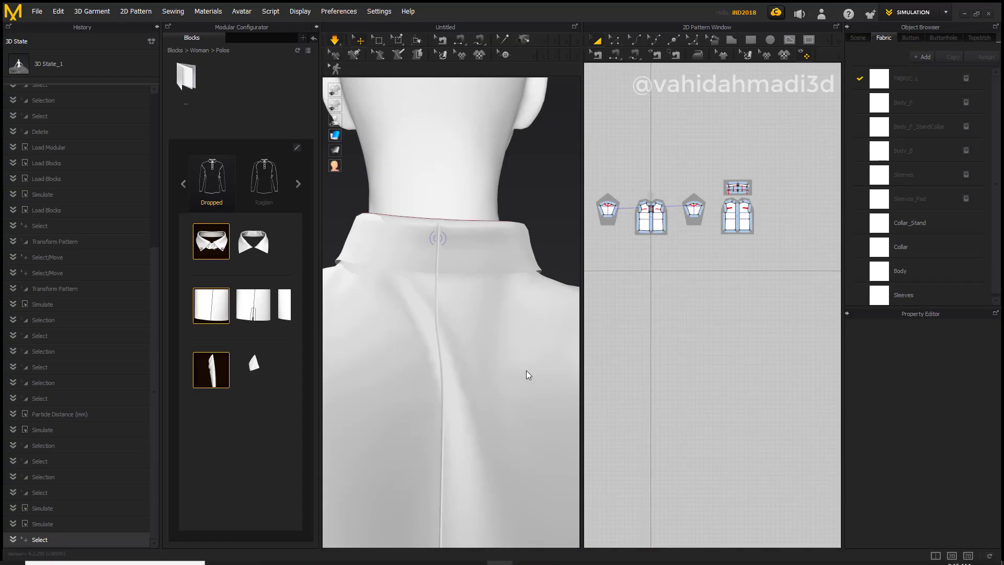
- Examine the polo's button placket and collar up close, and look over the whole garment from the front and back
{"action": "right_click_drag", "start_coordinate": [477, 375], "coordinate": [542, 298]}
{"action": "middle_click_drag", "start_coordinate": [544, 366], "coordinate": [534, 243]}
{"action": "right_click_drag", "start_coordinate": [485, 224], "coordinate": [482, 226]}
{"action": "scroll", "coordinate": [482, 226], "scroll_direction": "down", "scroll_amount": 3}
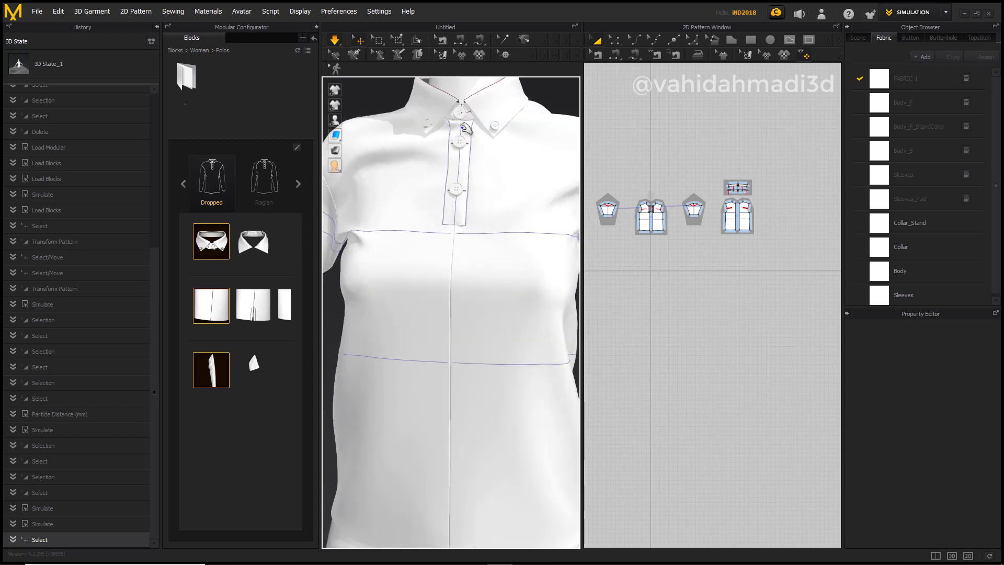
{"action": "middle_click_drag", "start_coordinate": [463, 117], "coordinate": [463, 211]}
{"action": "scroll", "coordinate": [459, 206], "scroll_direction": "down", "scroll_amount": 5}
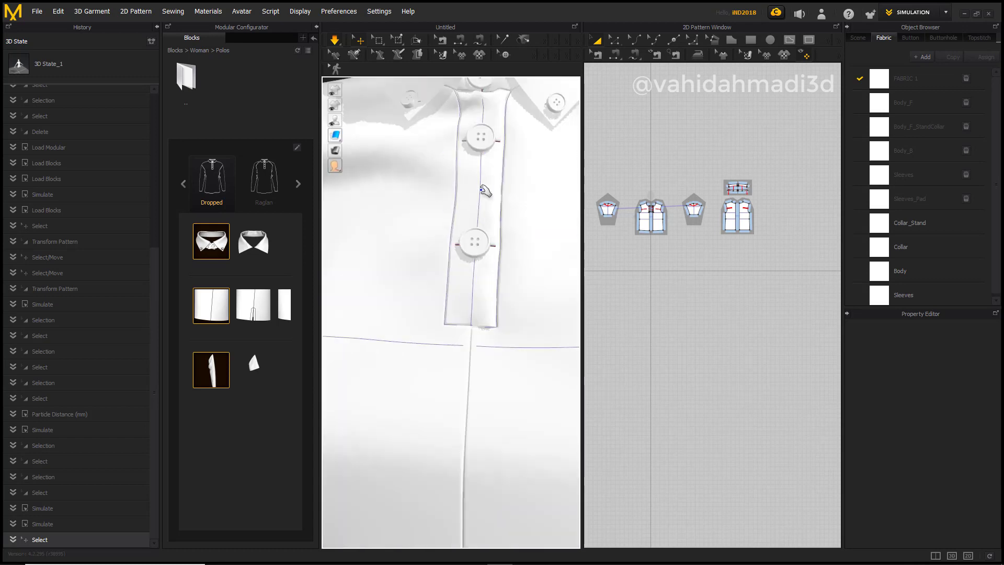
{"action": "scroll", "coordinate": [487, 190], "scroll_direction": "up", "scroll_amount": 3}
{"action": "scroll", "coordinate": [486, 196], "scroll_direction": "down", "scroll_amount": 2}
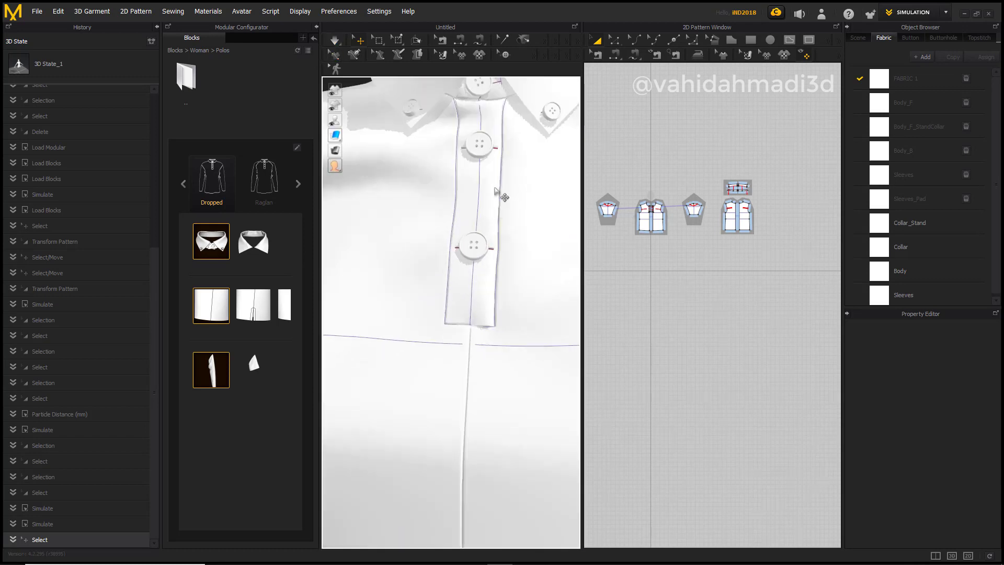
{"action": "middle_click_drag", "start_coordinate": [491, 202], "coordinate": [444, 335]}
{"action": "scroll", "coordinate": [442, 291], "scroll_direction": "down", "scroll_amount": 3}
{"action": "scroll", "coordinate": [435, 251], "scroll_direction": "down", "scroll_amount": 4}
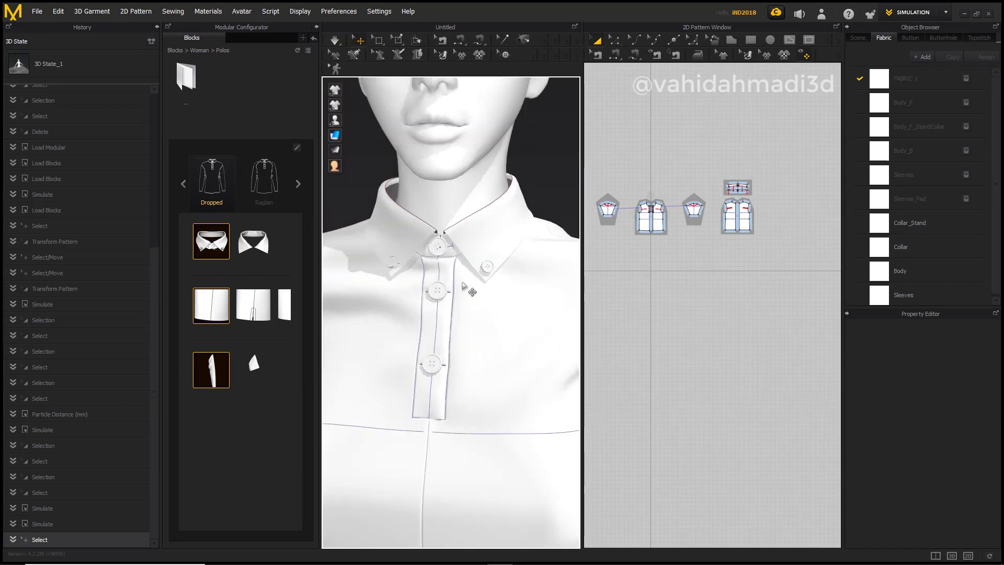
{"action": "scroll", "coordinate": [520, 309], "scroll_direction": "down", "scroll_amount": 6}
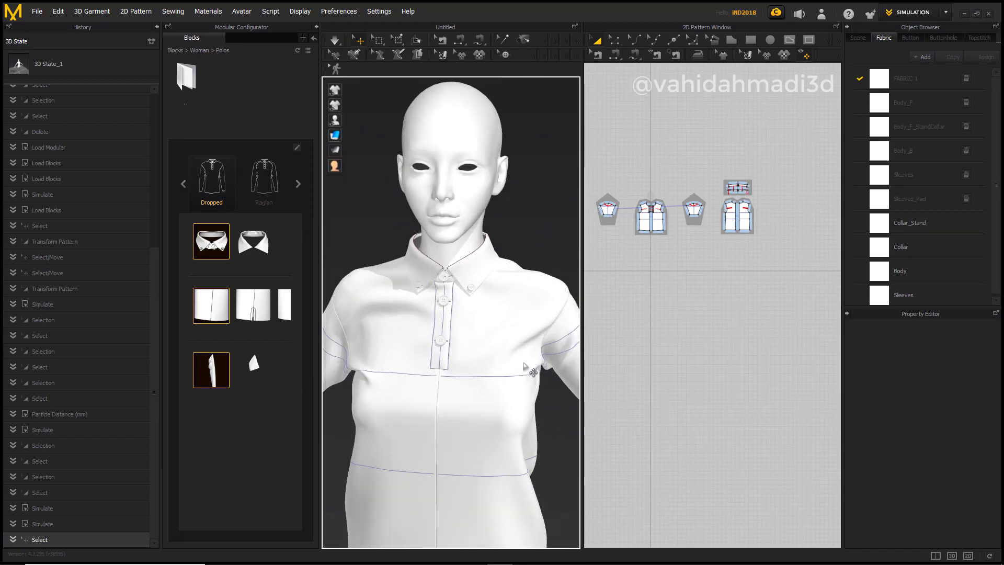
{"action": "right_click_drag", "start_coordinate": [520, 309], "coordinate": [383, 271]}
{"action": "middle_click_drag", "start_coordinate": [462, 306], "coordinate": [474, 330]}
{"action": "scroll", "coordinate": [472, 342], "scroll_direction": "down", "scroll_amount": 3}
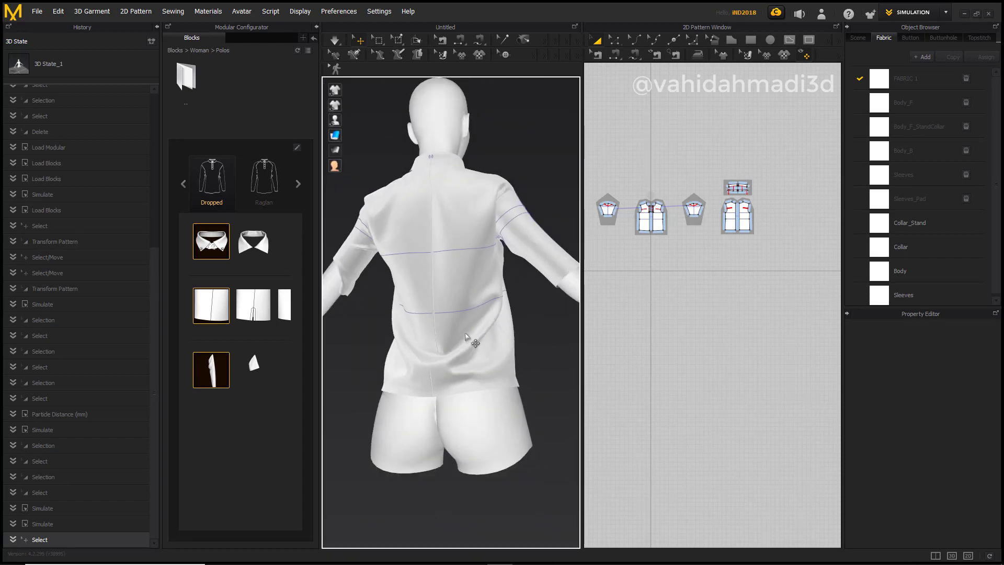